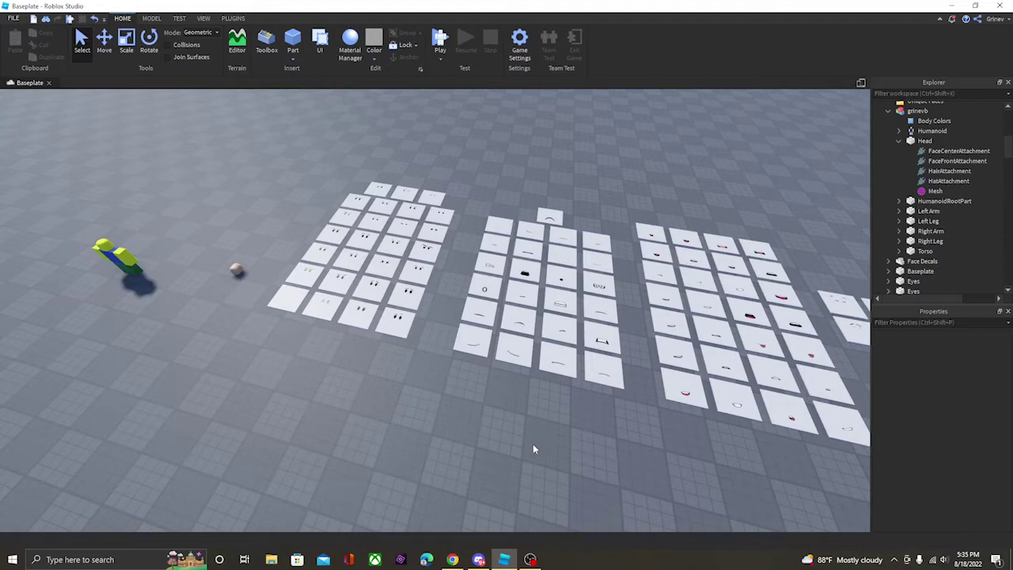
Look over the rows of eye, mouth and other face decal tiles laid out on the baseplate
{"action": "right_click_drag", "start_coordinate": [534, 445], "coordinate": [533, 445]}
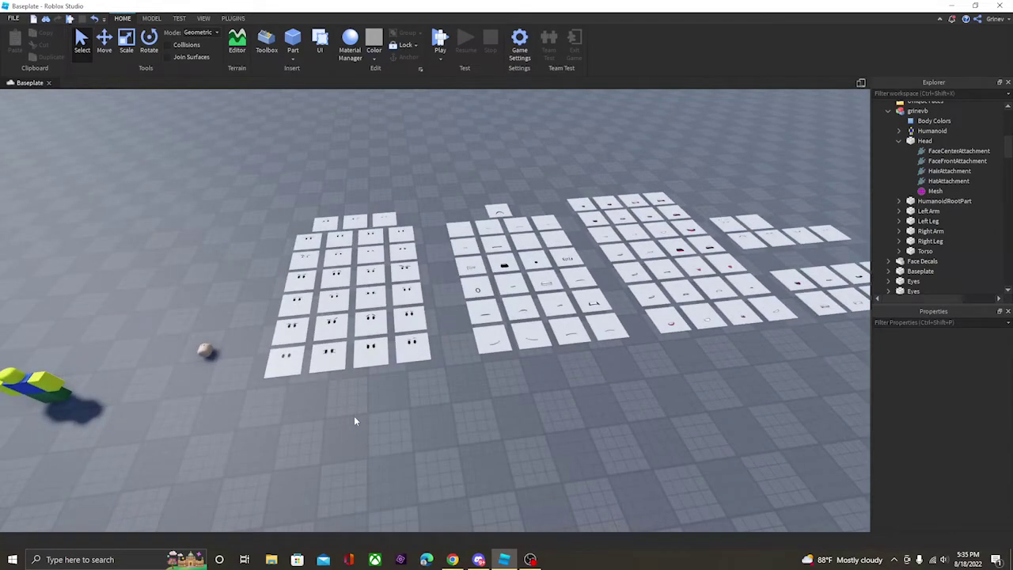
{"action": "key", "text": "d"}
{"action": "right_click_drag", "start_coordinate": [354, 416], "coordinate": [354, 421]}
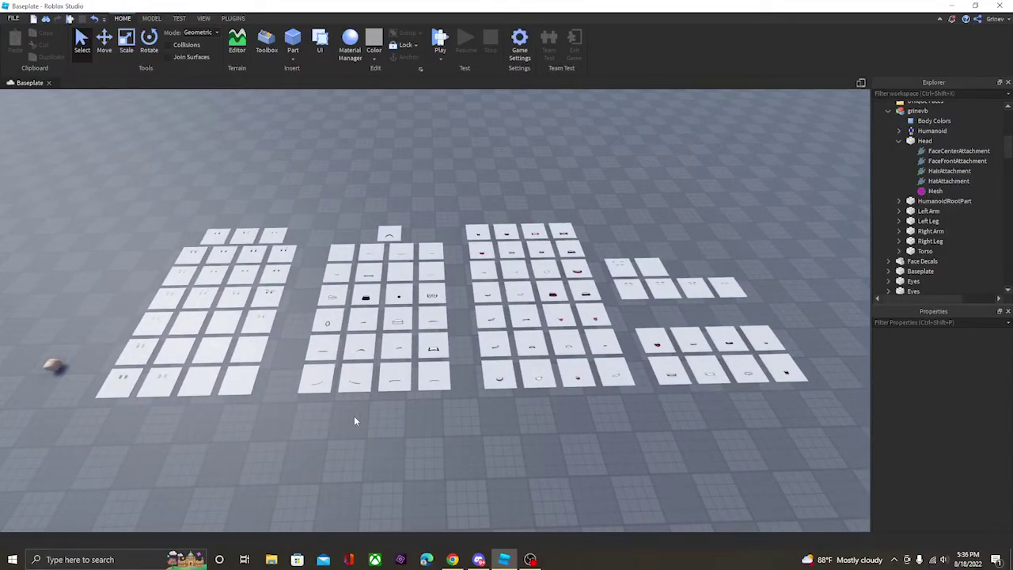
{"action": "right_click_drag", "start_coordinate": [354, 421], "coordinate": [354, 421]}
{"action": "right_click_drag", "start_coordinate": [307, 220], "coordinate": [307, 220]}
{"action": "right_click_drag", "start_coordinate": [474, 497], "coordinate": [473, 497]}
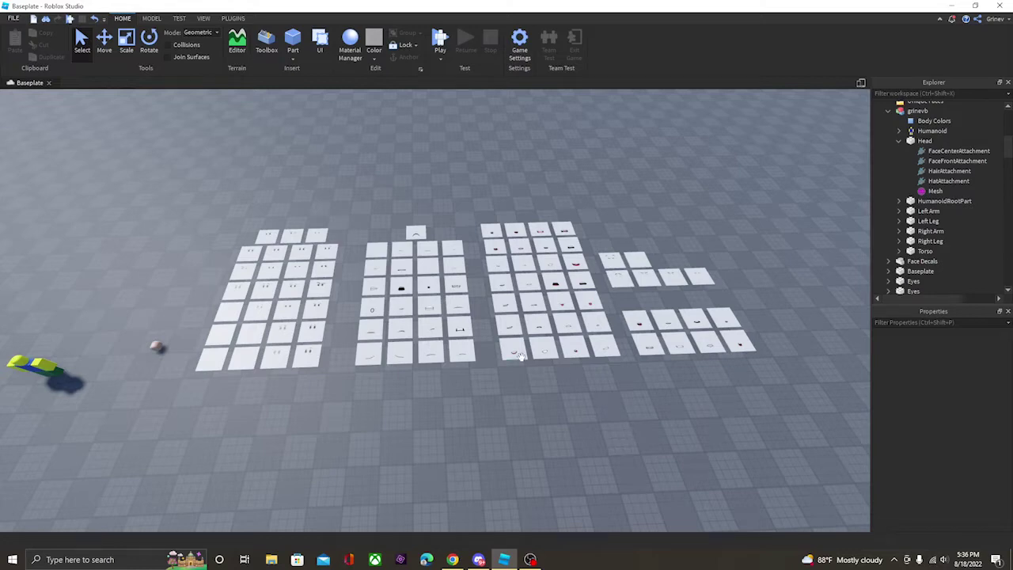
{"action": "key", "text": "a"}
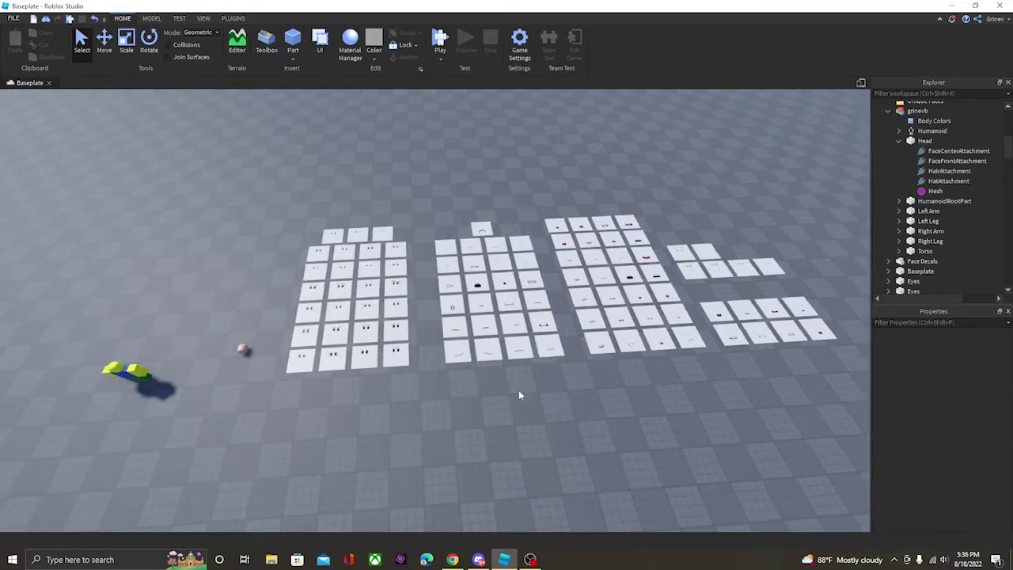
{"action": "key", "text": "d"}
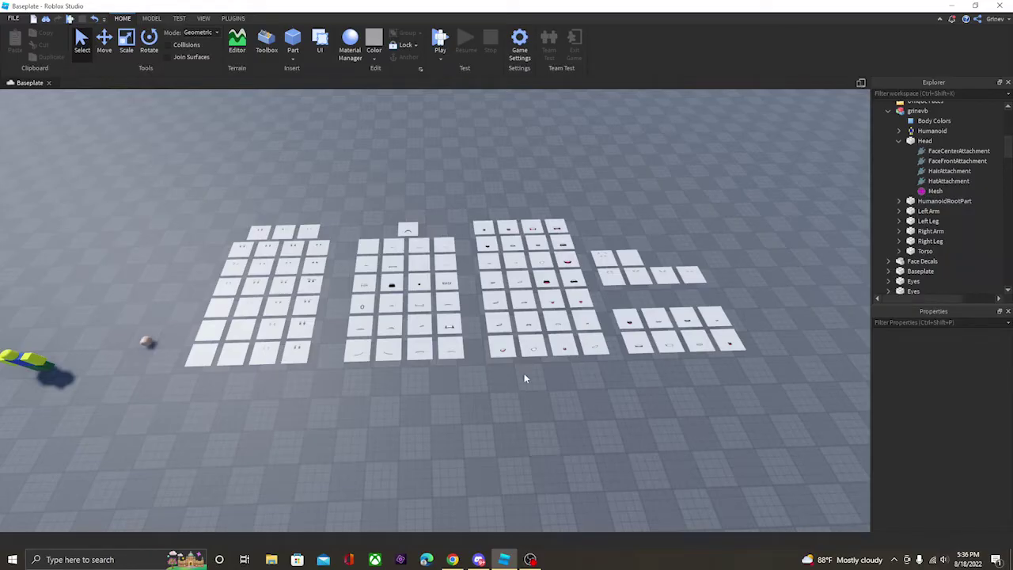
Set the Transparency of the loose Face Decals head mesh beside the eye tiles to 1
{"action": "key", "text": "a"}
{"action": "right_click_drag", "start_coordinate": [524, 374], "coordinate": [490, 380]}
{"action": "key", "text": "w"}
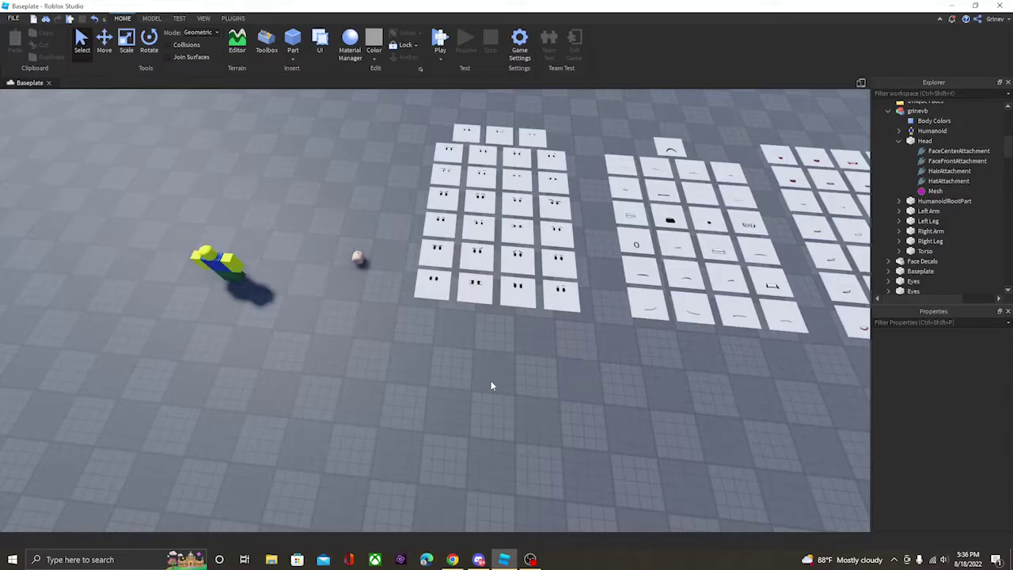
{"action": "key", "text": "w"}
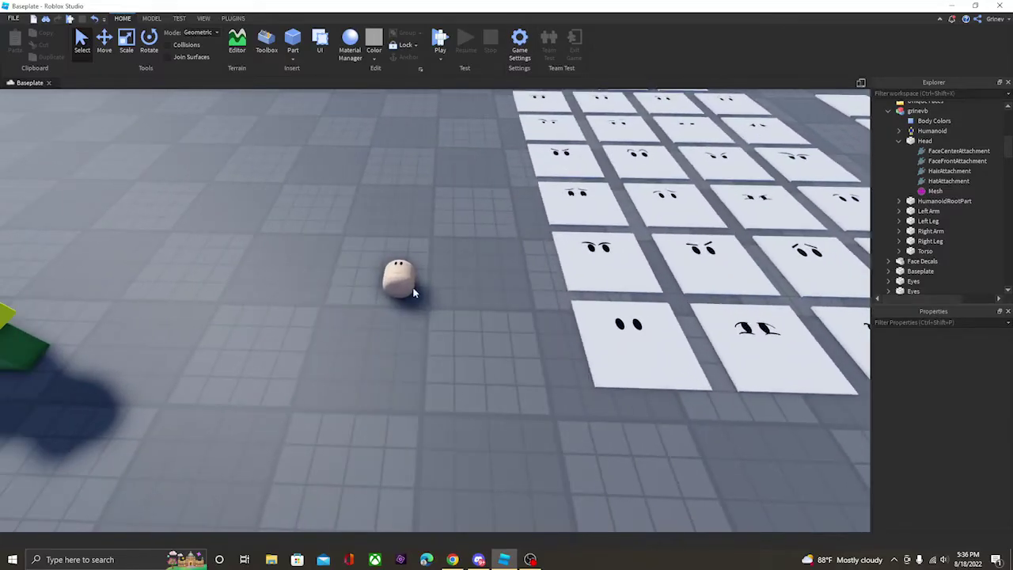
{"action": "left_click", "coordinate": [398, 287]}
{"action": "left_click", "coordinate": [479, 356]}
{"action": "key", "text": "q"}
{"action": "key", "text": "a"}
{"action": "right_click_drag", "start_coordinate": [479, 356], "coordinate": [478, 356]}
{"action": "key", "text": "s"}
{"action": "key", "text": "w"}
{"action": "right_click_drag", "start_coordinate": [495, 291], "coordinate": [494, 290]}
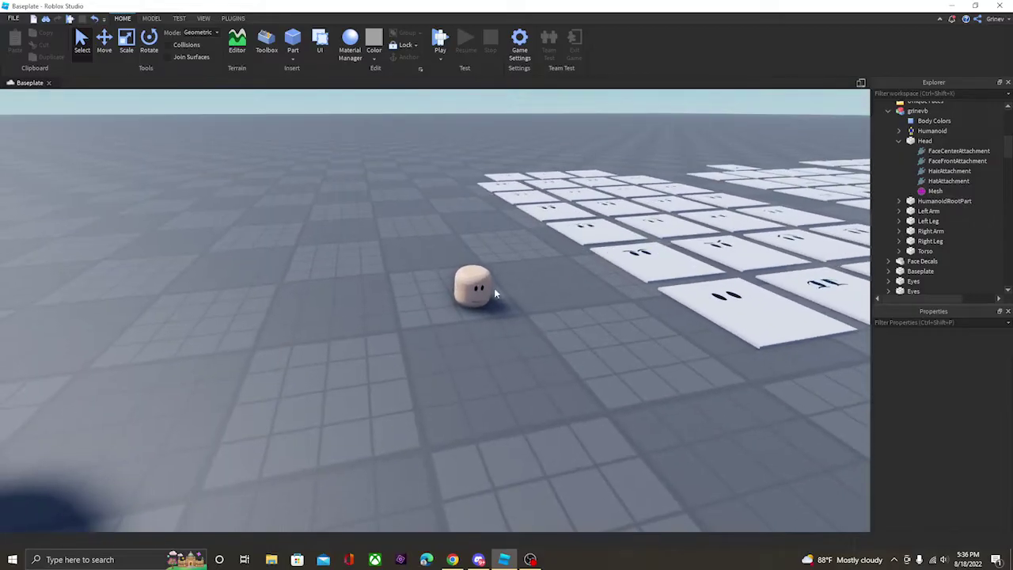
{"action": "left_click", "coordinate": [485, 290]}
{"action": "left_click", "coordinate": [962, 477]}
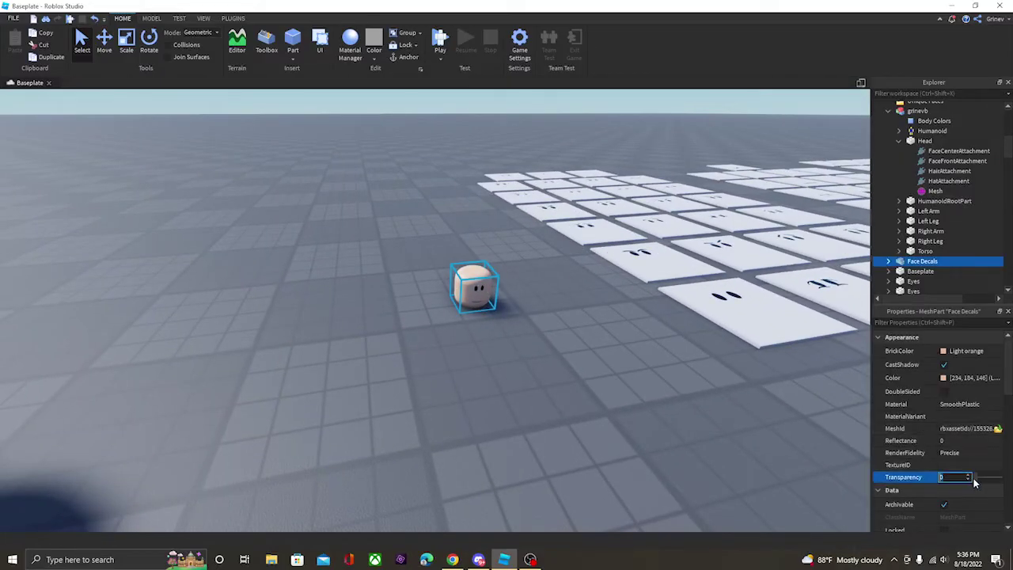
{"action": "left_click_drag", "start_coordinate": [975, 479], "coordinate": [1004, 484]}
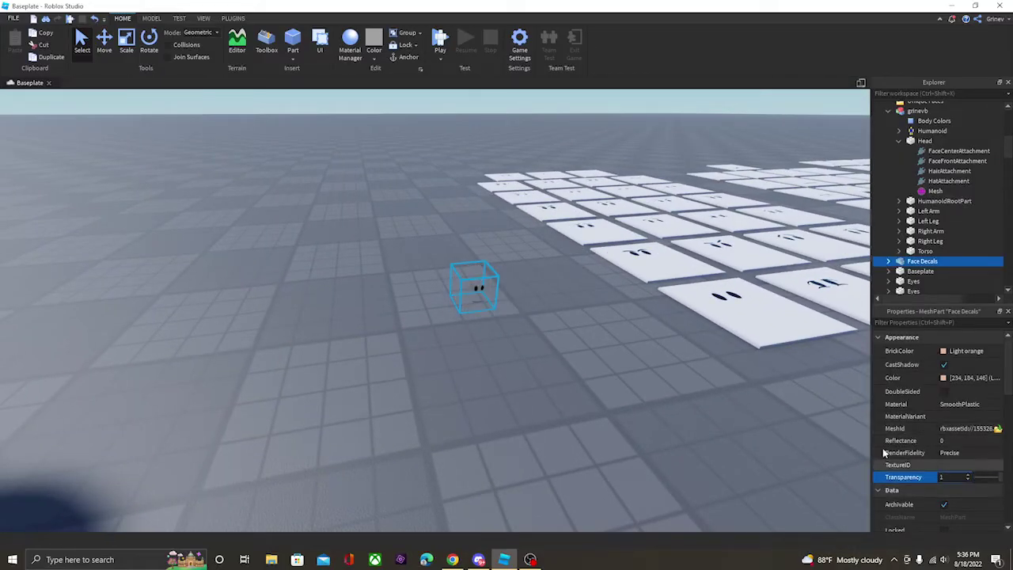
{"action": "left_click", "coordinate": [640, 415]}
Delete the existing faceless yellow, blue and green character from the workspace
{"action": "right_click_drag", "start_coordinate": [640, 416], "coordinate": [639, 415]}
{"action": "key", "text": "s"}
{"action": "left_click", "coordinate": [267, 301]}
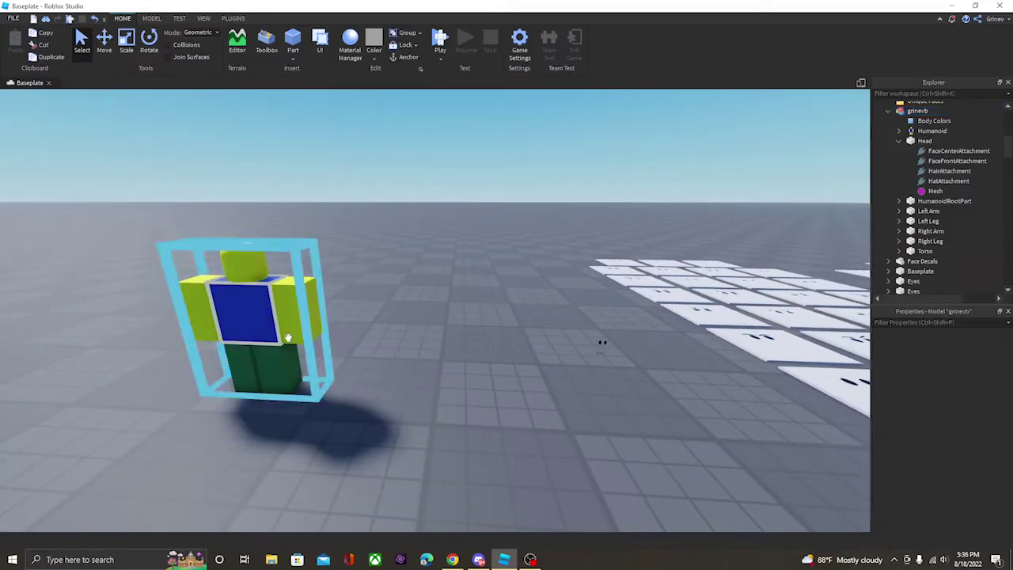
{"action": "key", "text": "Delete"}
Insert the saved yellow, blue and green character as an R6 rig with the Character Inserter plugin
{"action": "left_click", "coordinate": [232, 19]}
{"action": "left_click", "coordinate": [304, 43]}
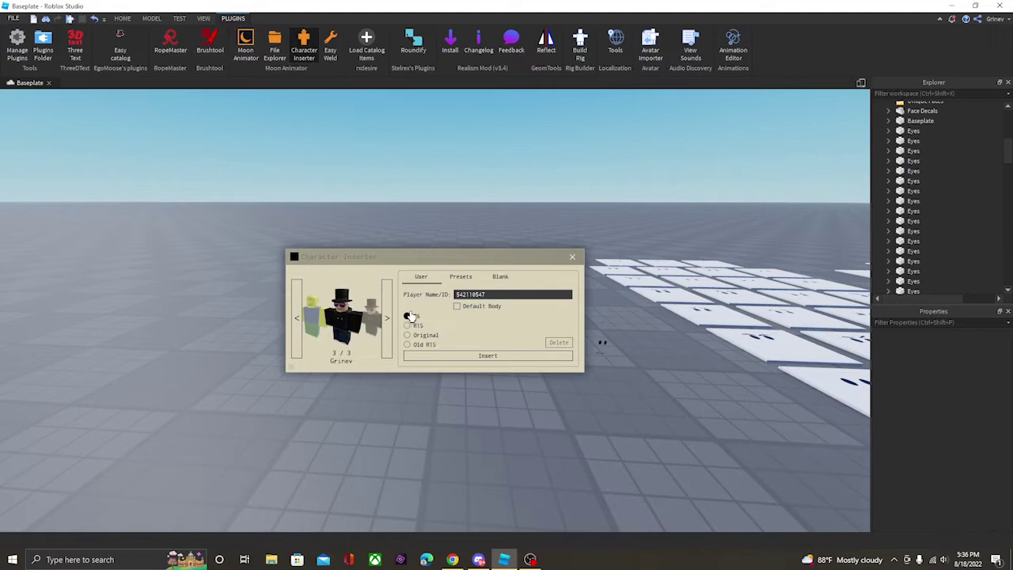
{"action": "left_click", "coordinate": [386, 318]}
{"action": "left_click", "coordinate": [447, 357]}
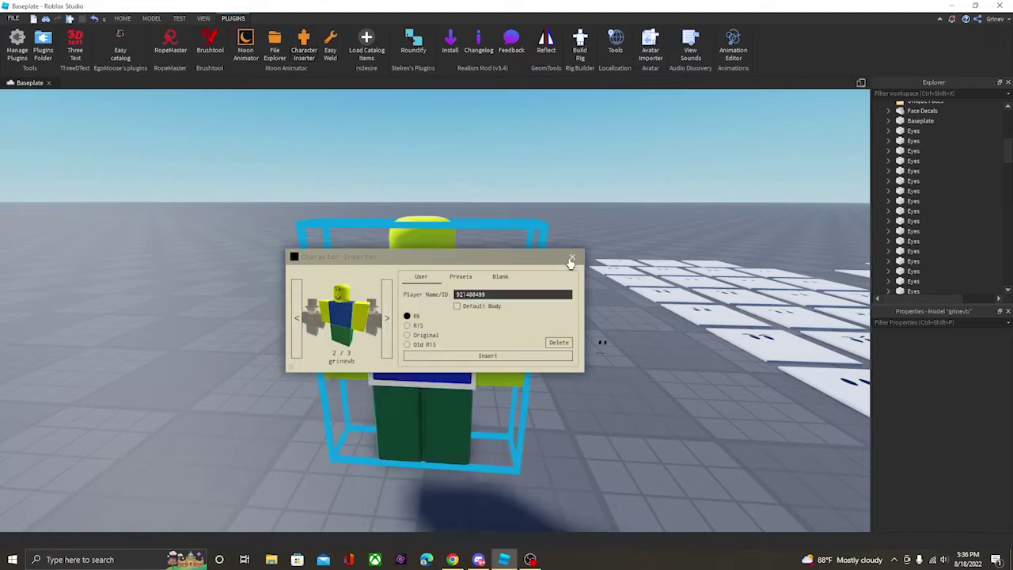
{"action": "left_click", "coordinate": [491, 415]}
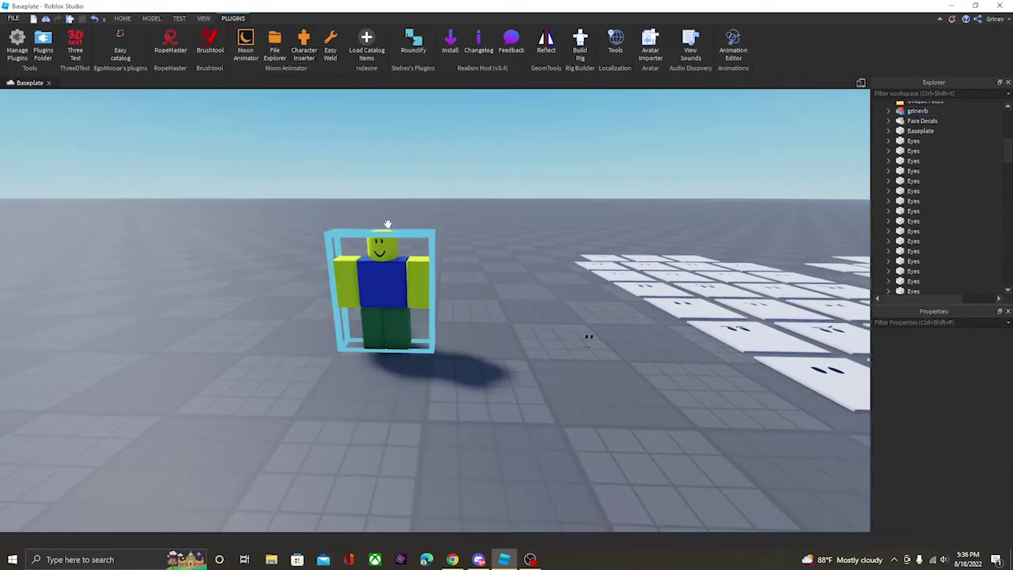
Copy the Position value of the inserted character's Head part
{"action": "left_click", "coordinate": [378, 285]}
{"action": "left_click", "coordinate": [485, 434]}
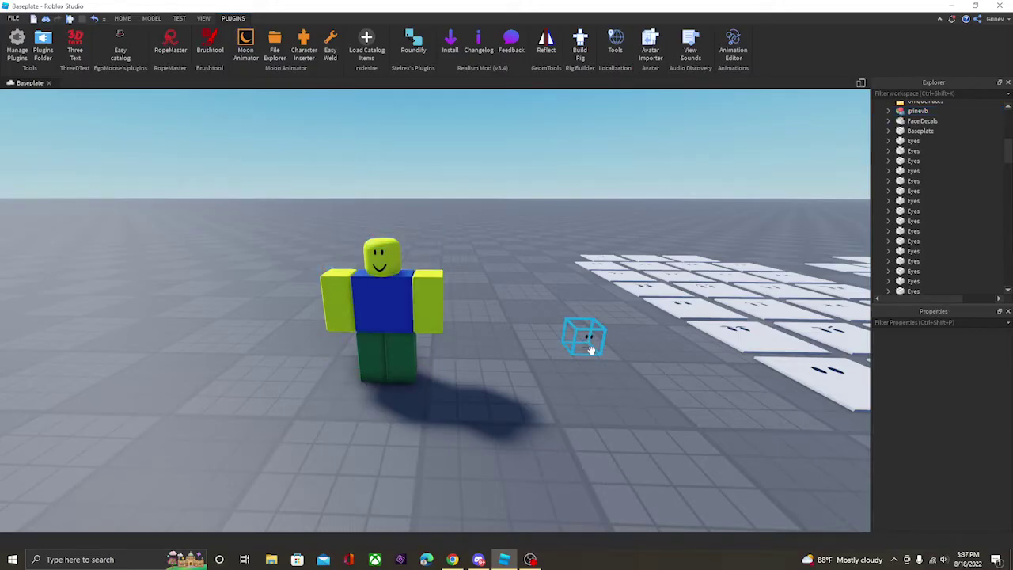
{"action": "left_click", "coordinate": [382, 317]}
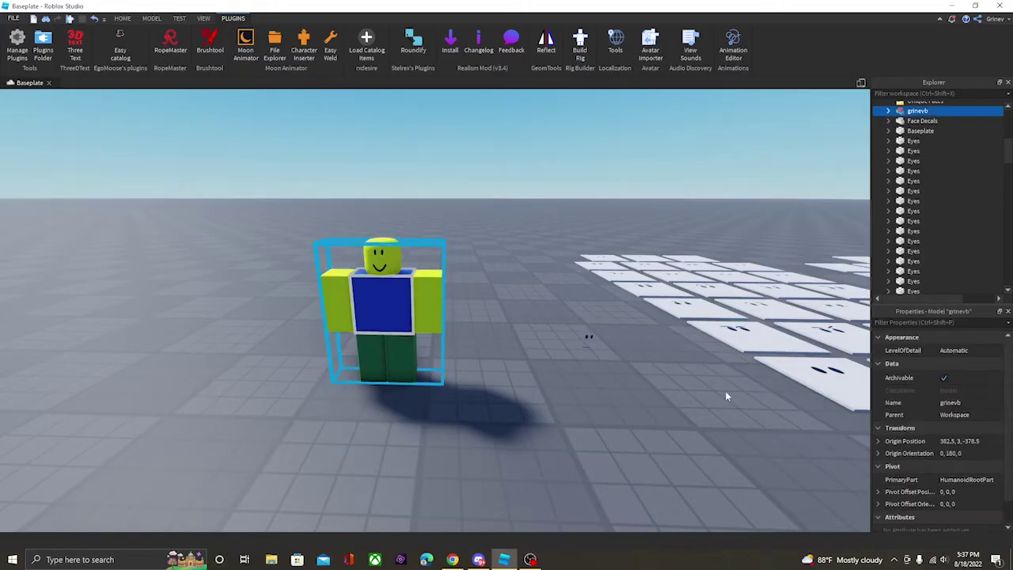
{"action": "left_click", "coordinate": [888, 113]}
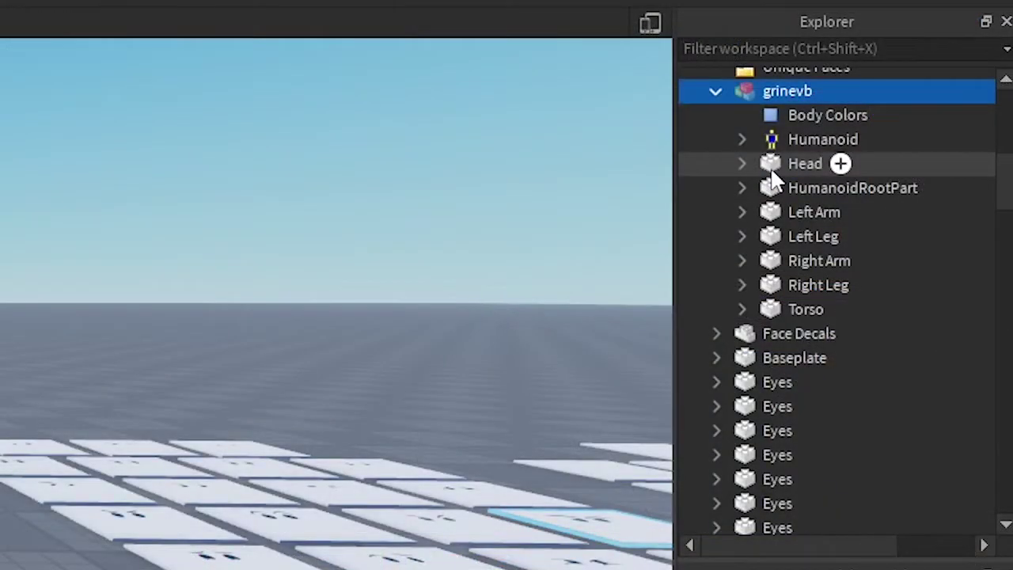
{"action": "left_click", "coordinate": [770, 166]}
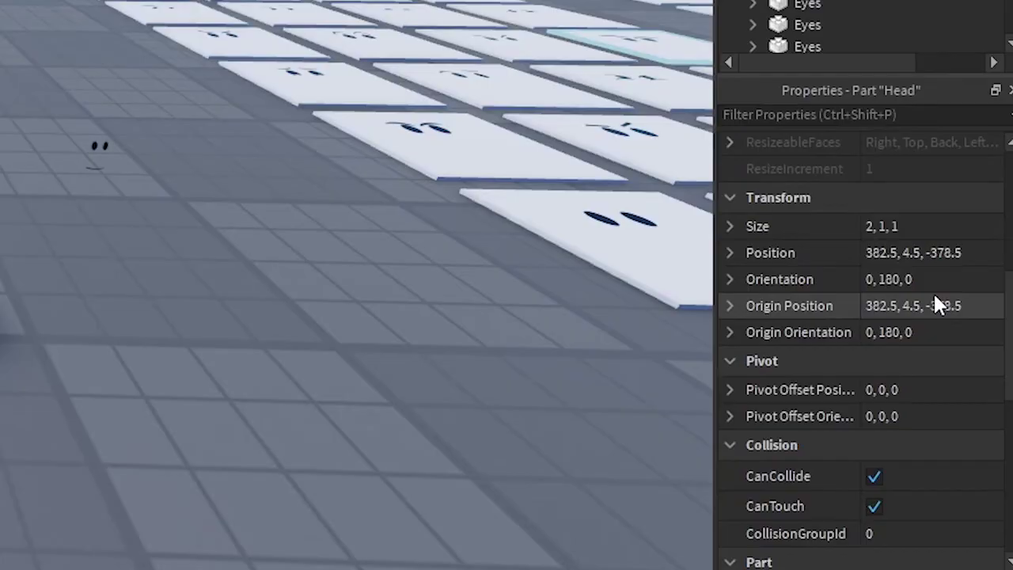
{"action": "left_click", "coordinate": [952, 259]}
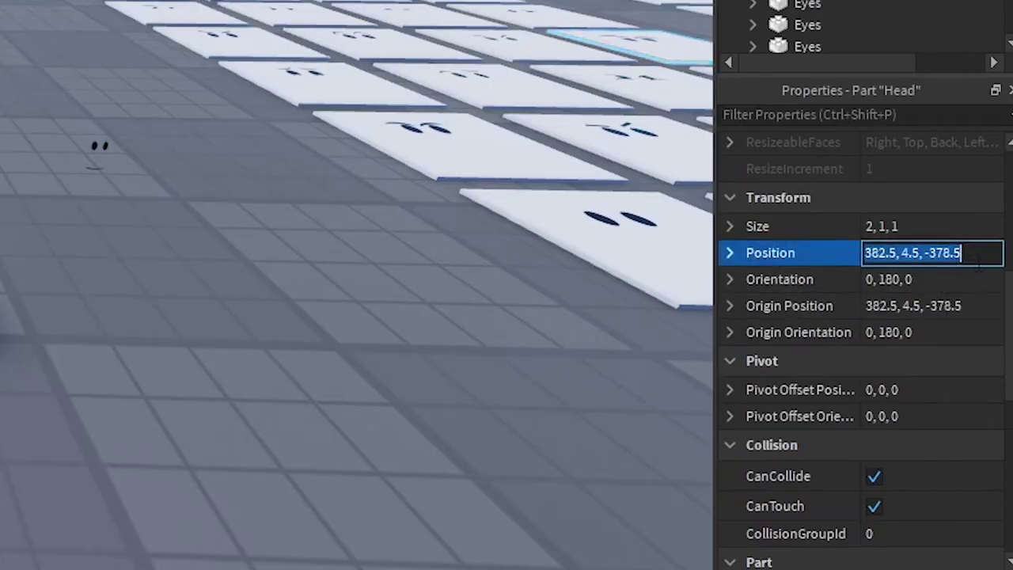
{"action": "key", "text": "ctrl+c"}
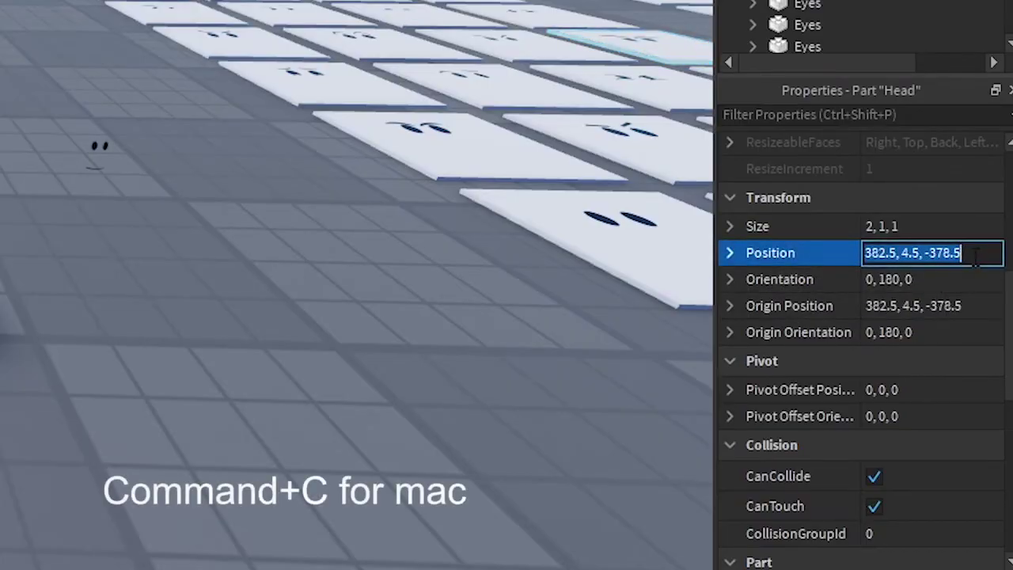
Set the Position of the transparent Face Decals mesh to the copied head position 382.5, 4.5, -378.5
{"action": "left_click", "coordinate": [217, 272]}
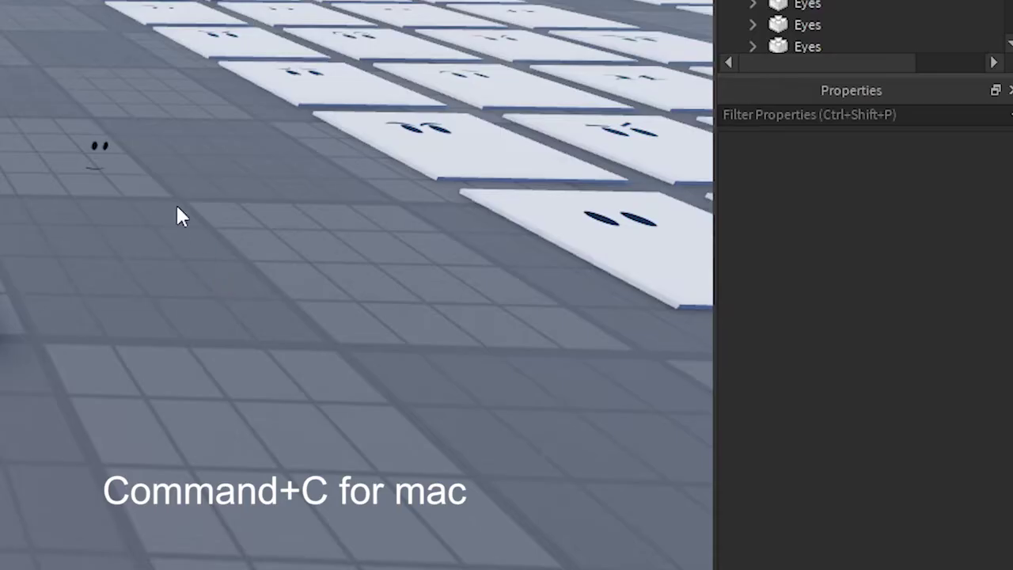
{"action": "left_click", "coordinate": [104, 143]}
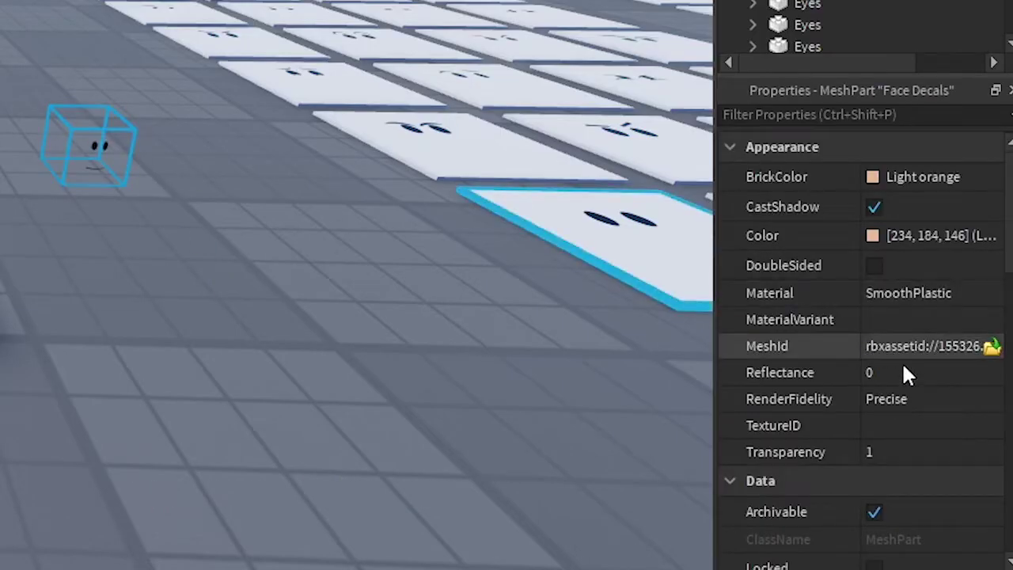
{"action": "scroll", "coordinate": [910, 372], "scroll_direction": "down", "scroll_amount": 4}
{"action": "scroll", "coordinate": [930, 333], "scroll_direction": "down", "scroll_amount": 3}
{"action": "left_click", "coordinate": [934, 307]}
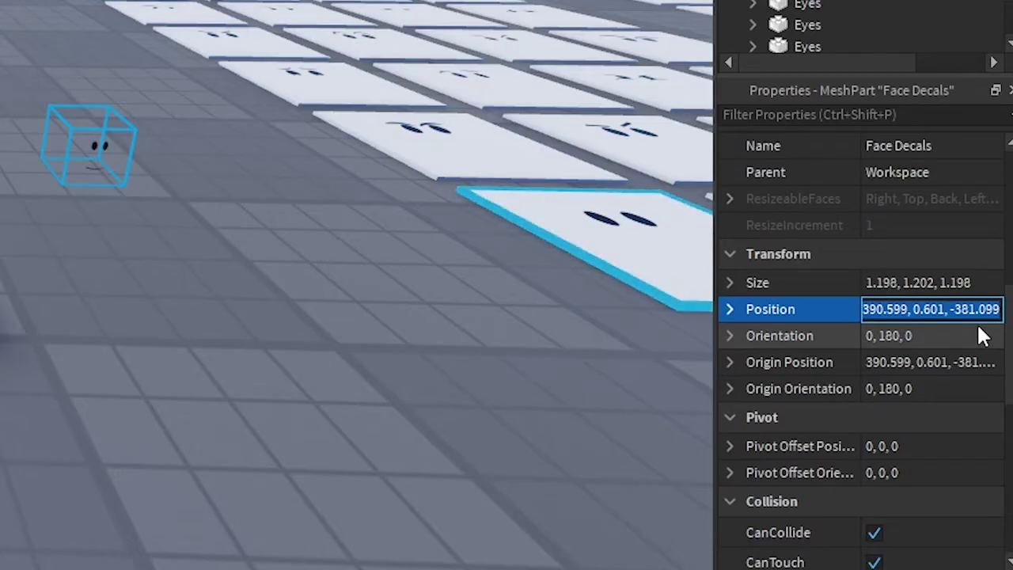
{"action": "key", "text": "BackSpace"}
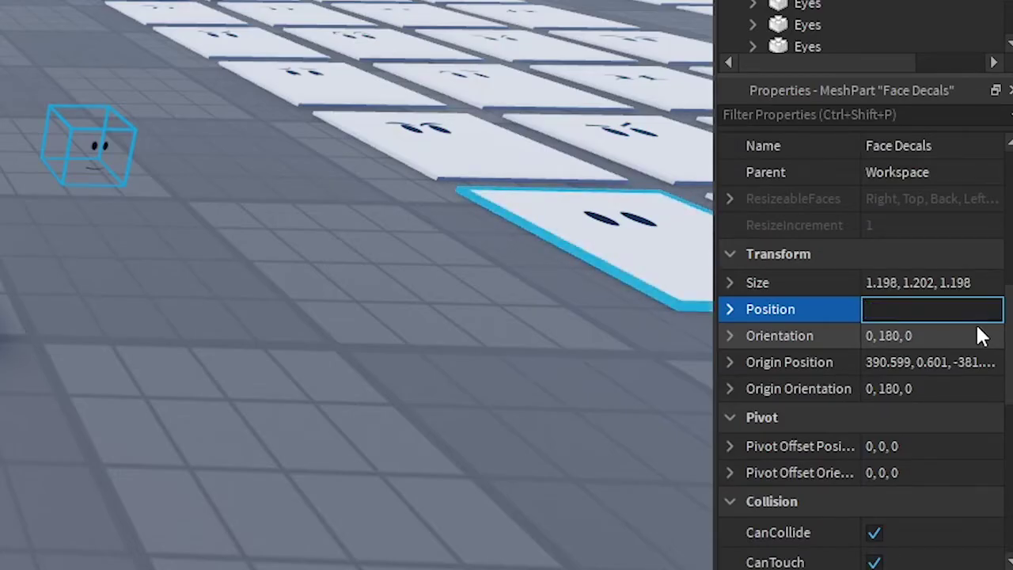
{"action": "key", "text": "ctrl+v"}
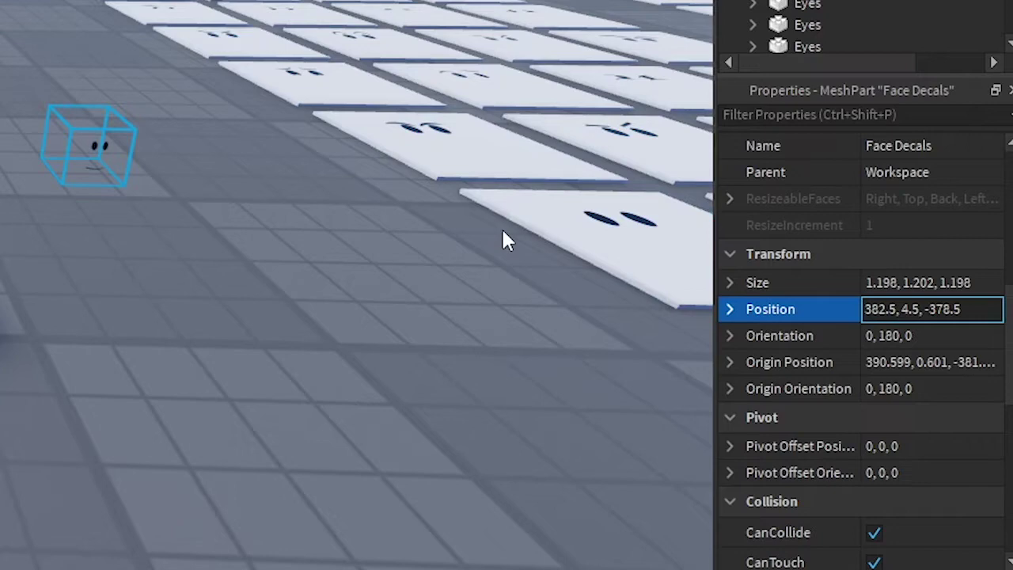
{"action": "key", "text": "Return"}
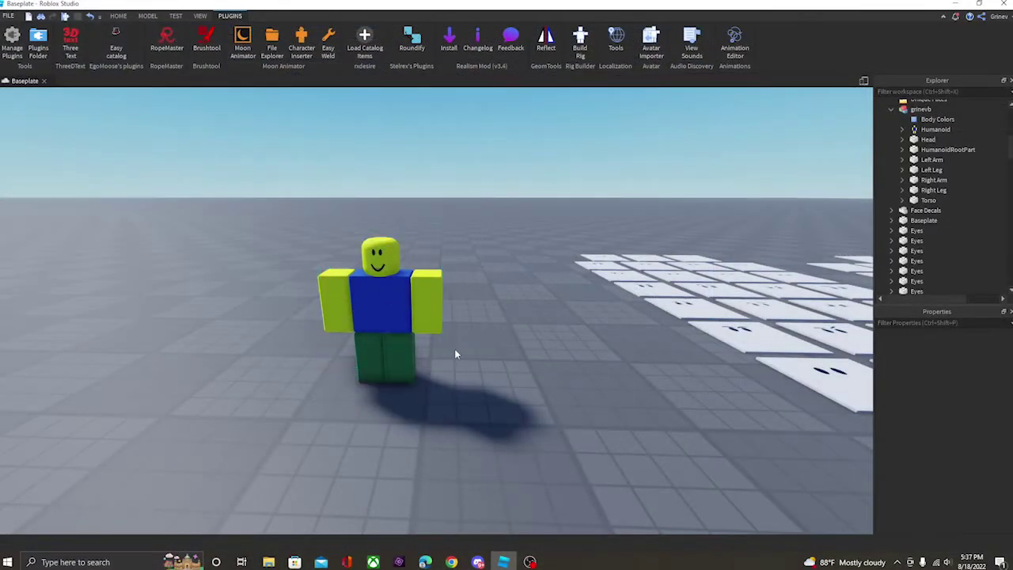
Delete the default face decal from the character's Head part
{"action": "key", "text": "w"}
{"action": "right_click_drag", "start_coordinate": [476, 389], "coordinate": [477, 389]}
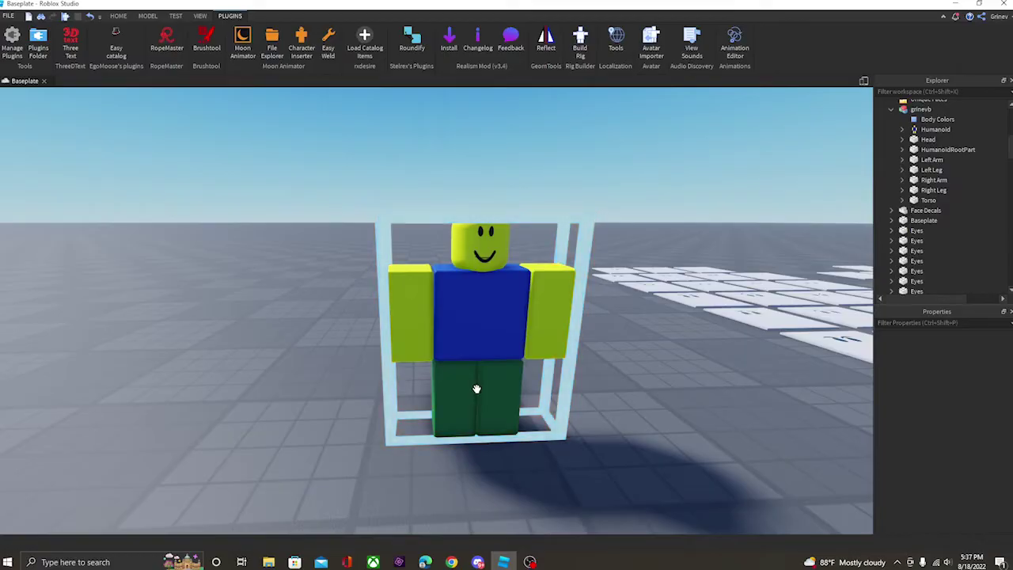
{"action": "left_click", "coordinate": [476, 387]}
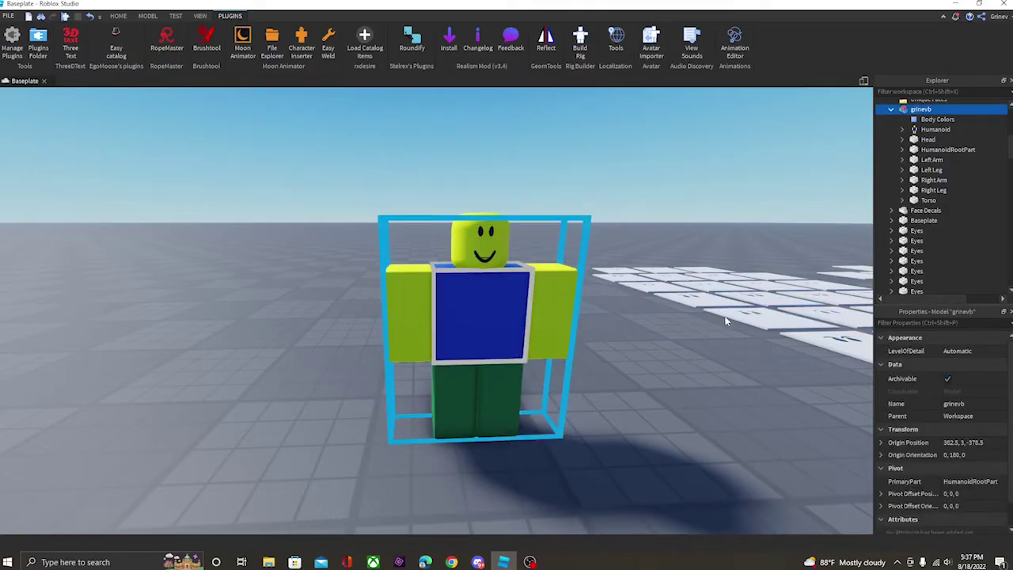
{"action": "left_click", "coordinate": [902, 140]}
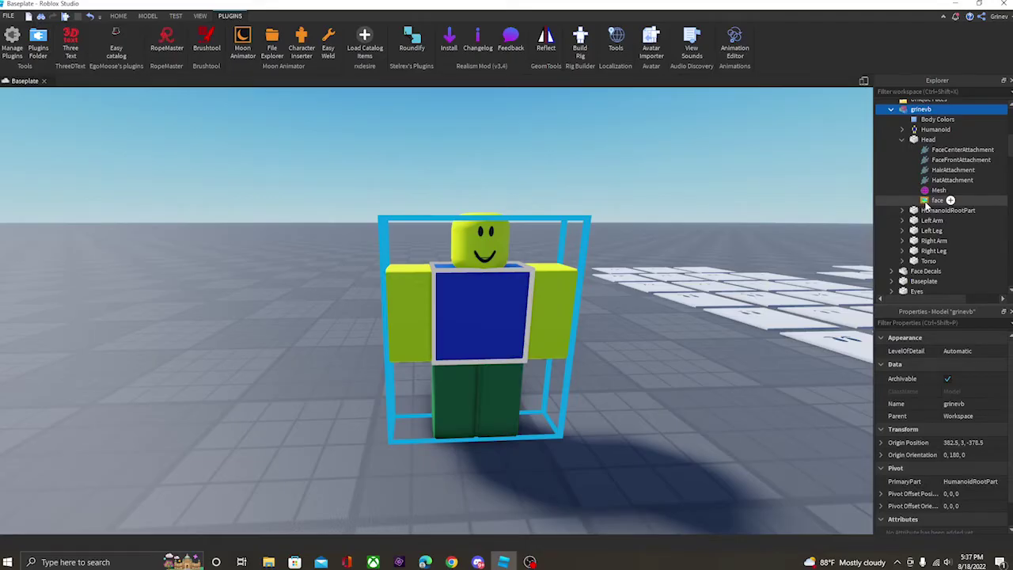
{"action": "left_click", "coordinate": [904, 141]}
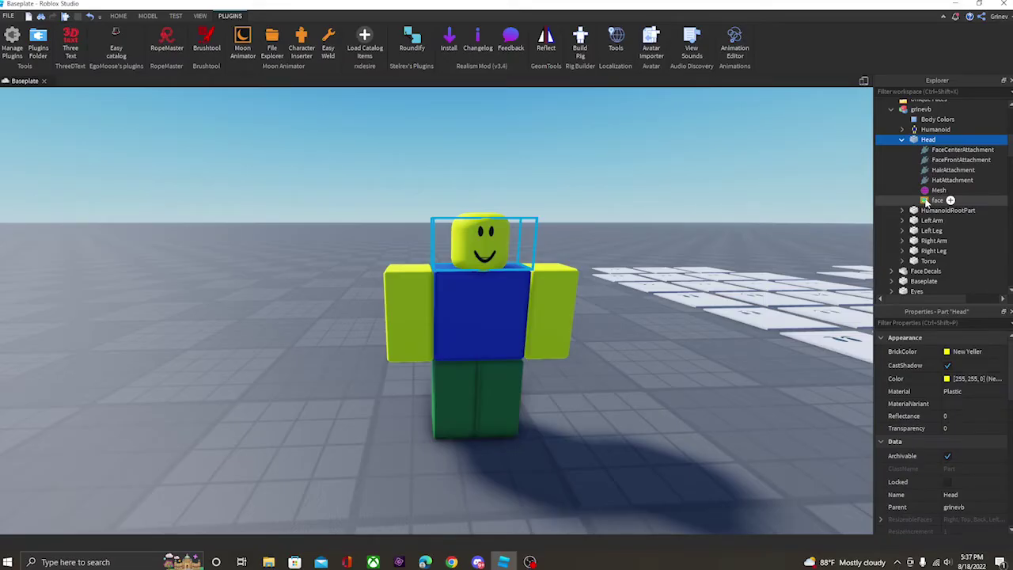
{"action": "left_click", "coordinate": [936, 201]}
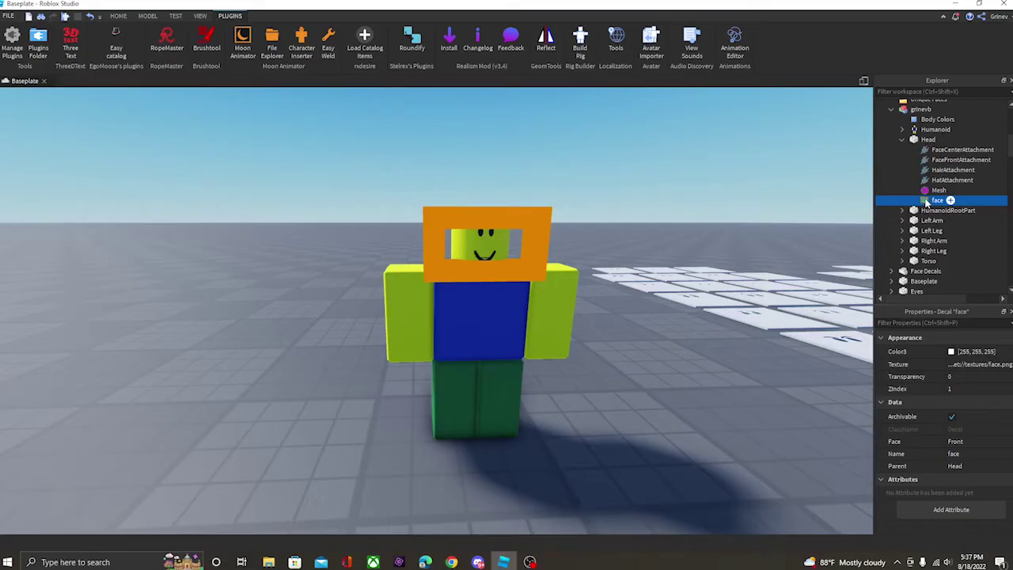
{"action": "key", "text": "Delete"}
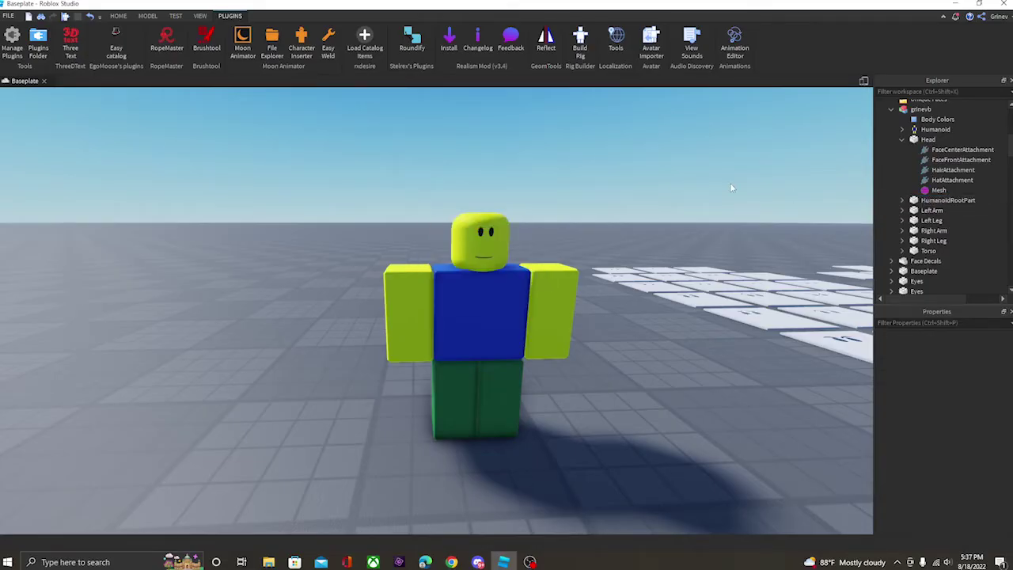
{"action": "left_click", "coordinate": [902, 139]}
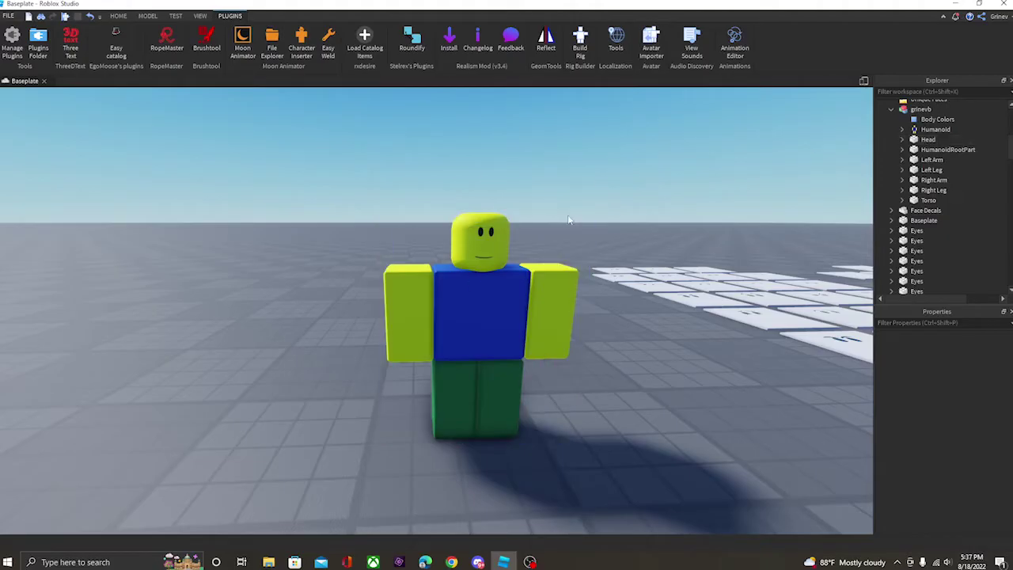
Parent the Face Decals mesh to the character's Head part
{"action": "key", "text": "d"}
{"action": "right_click_drag", "start_coordinate": [569, 220], "coordinate": [569, 220]}
{"action": "key", "text": "a"}
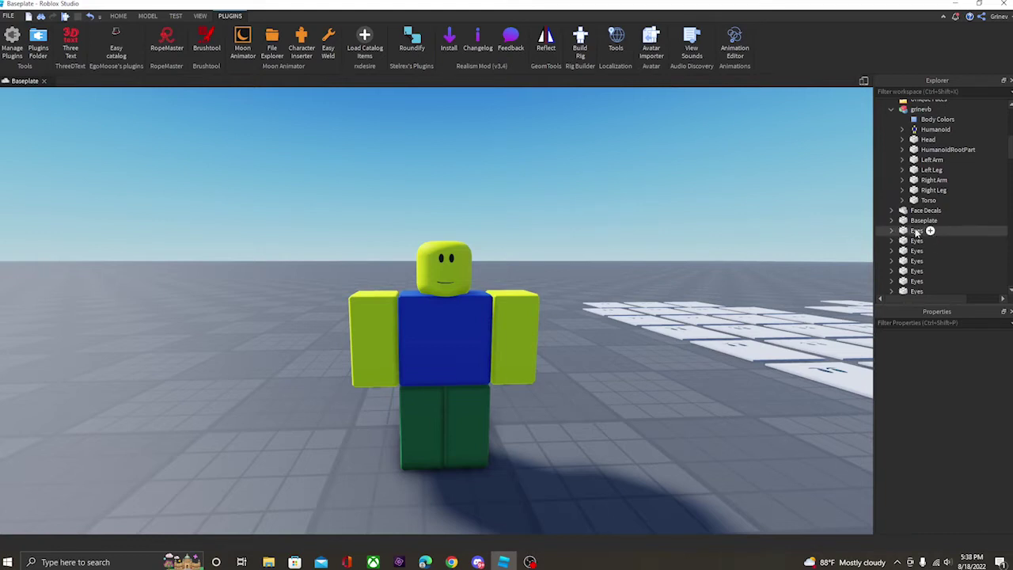
{"action": "left_click_drag", "start_coordinate": [906, 215], "coordinate": [941, 202]}
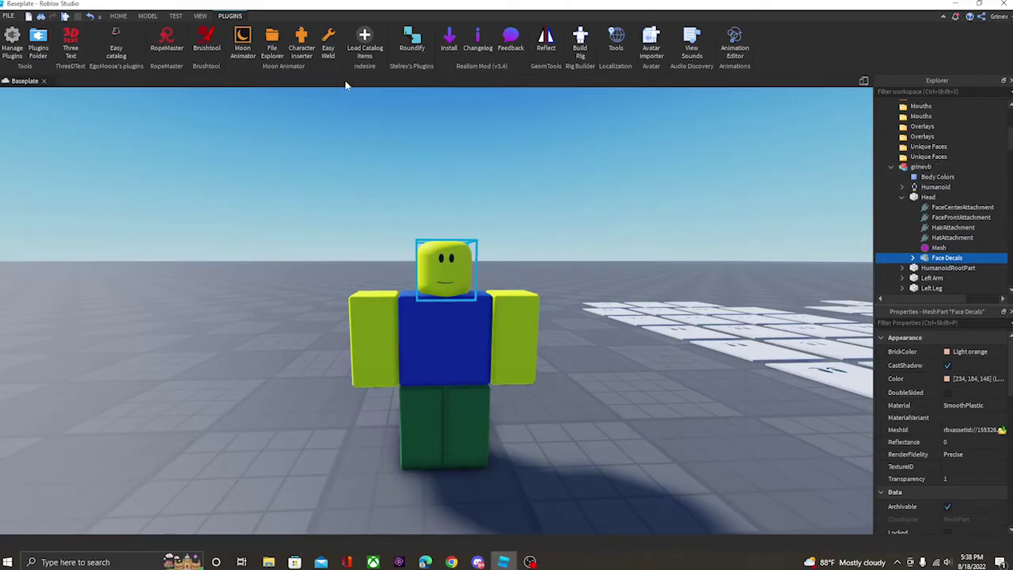
Join the Face Decals mesh in place to the character's Head part with an animatable Easy Weld joint
{"action": "left_click", "coordinate": [328, 48]}
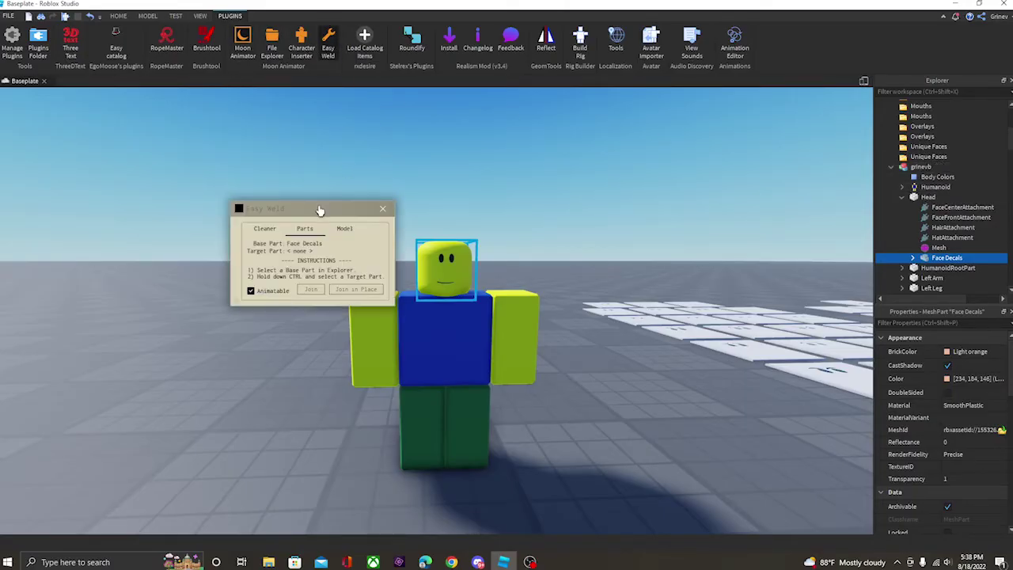
{"action": "left_click_drag", "start_coordinate": [320, 210], "coordinate": [258, 203]}
{"action": "left_click", "coordinate": [920, 197]}
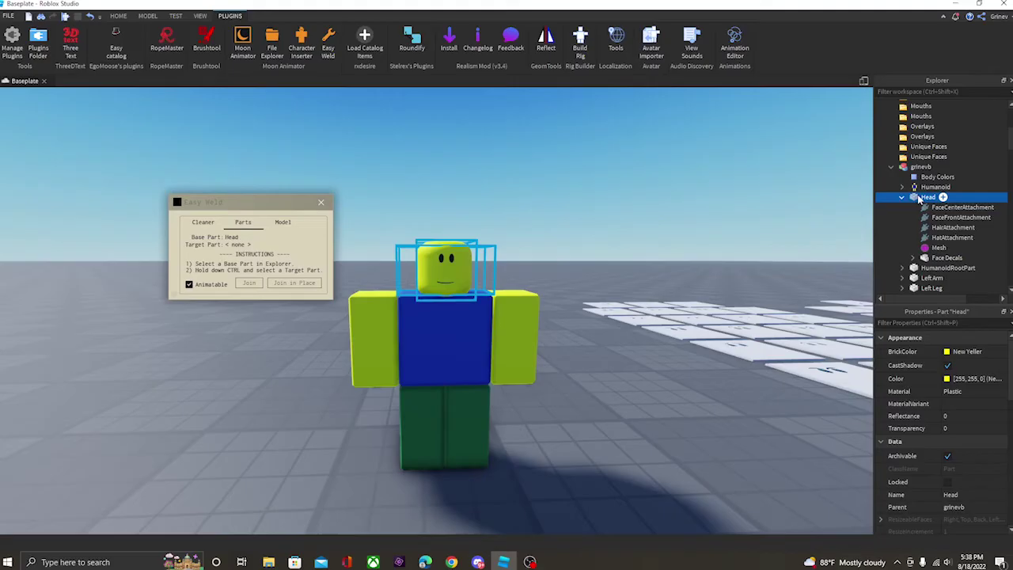
{"action": "left_click", "coordinate": [942, 258], "text": "ctrl"}
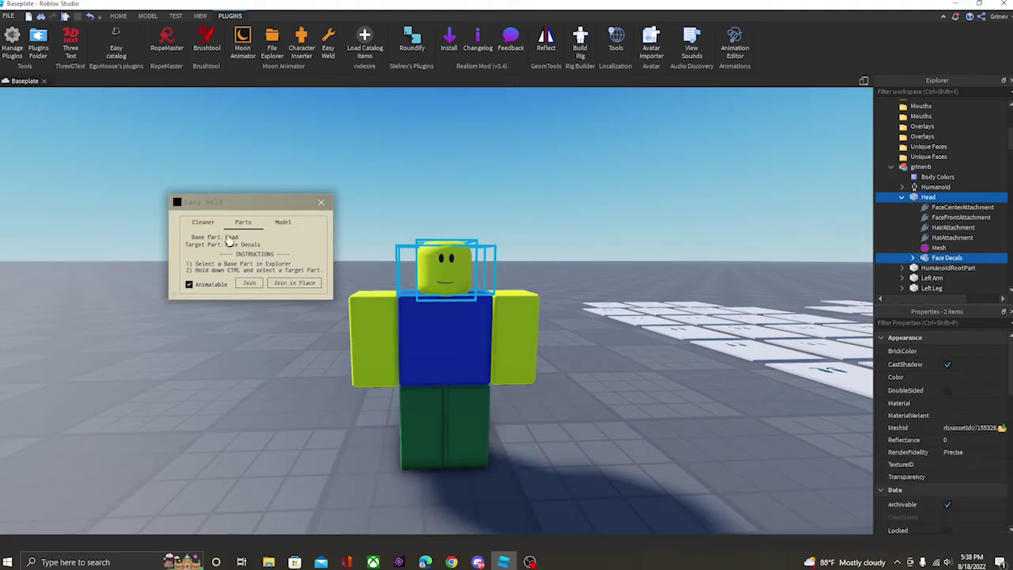
{"action": "left_click", "coordinate": [290, 283]}
{"action": "left_click", "coordinate": [324, 205]}
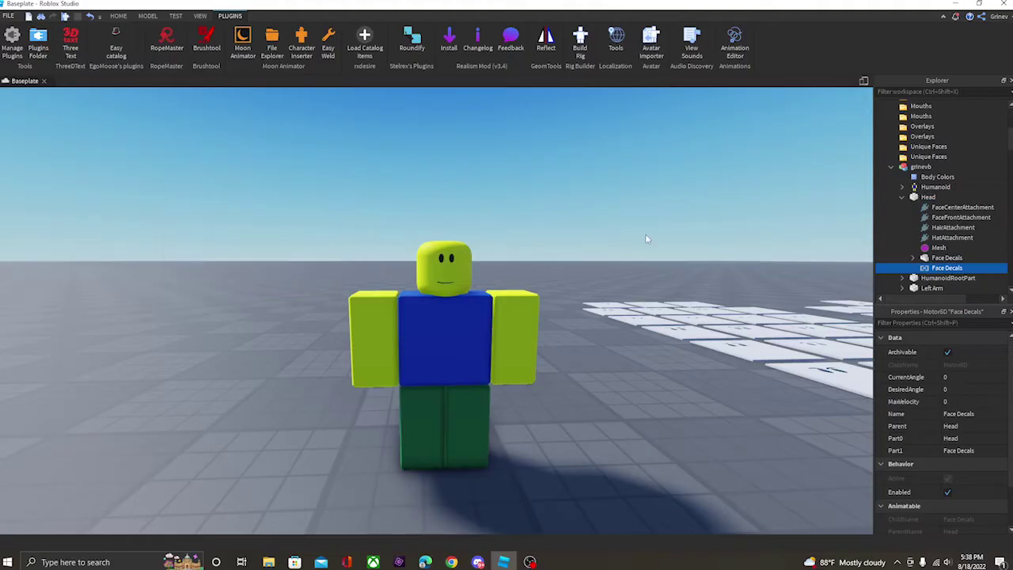
Open the saved test animation in Moon Animator and add the character's rig to its timeline
{"action": "key", "text": "a"}
{"action": "key", "text": "d"}
{"action": "key", "text": "s"}
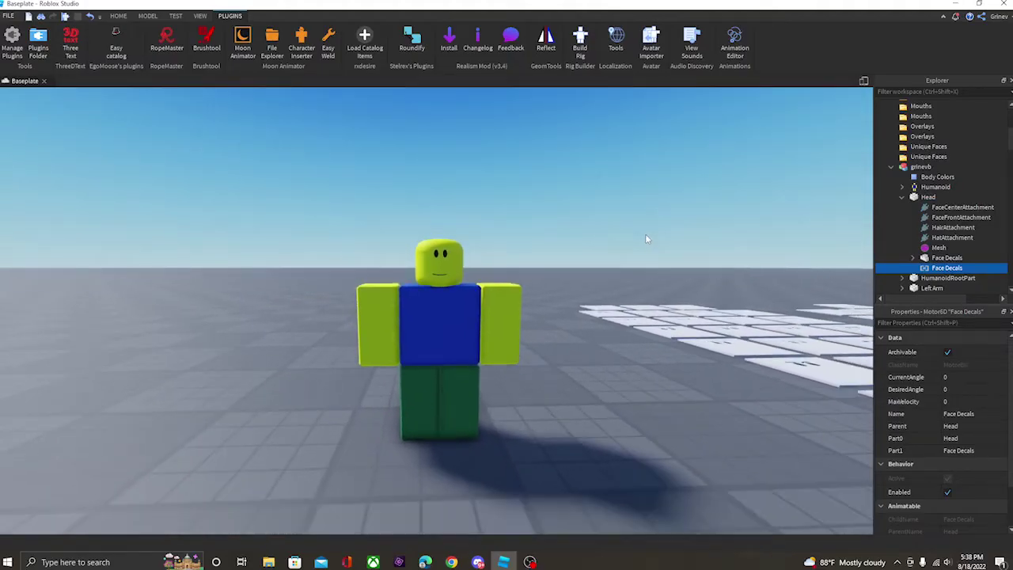
{"action": "key", "text": "w"}
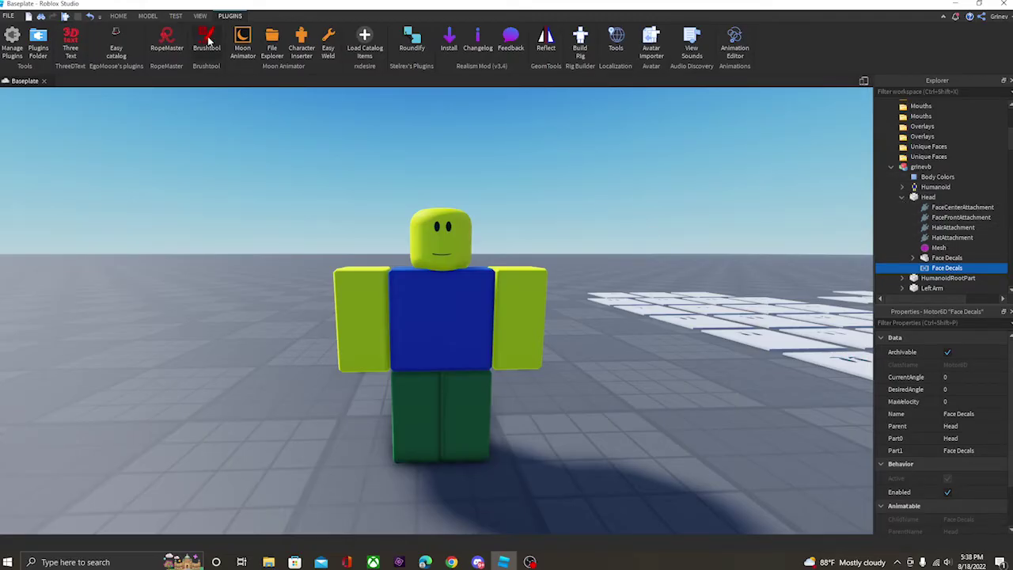
{"action": "left_click", "coordinate": [243, 41]}
{"action": "left_click", "coordinate": [19, 254]}
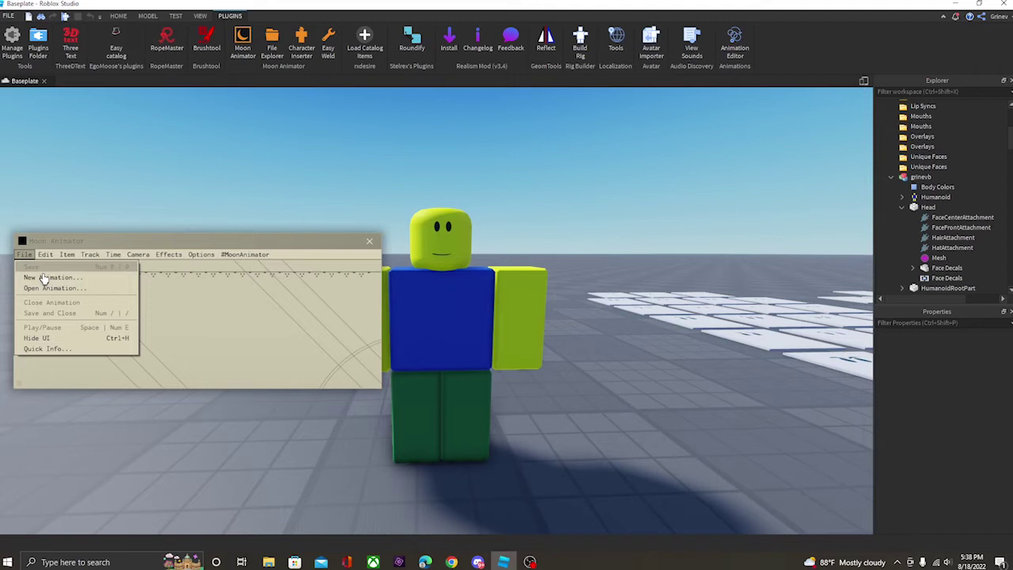
{"action": "left_click", "coordinate": [57, 292]}
{"action": "left_click", "coordinate": [182, 230]}
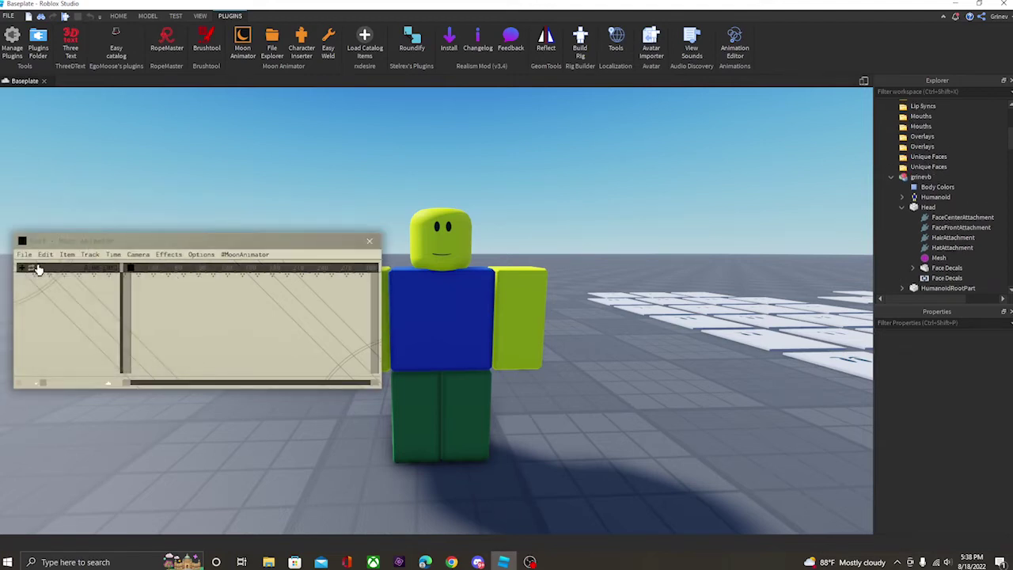
{"action": "left_click", "coordinate": [24, 269]}
{"action": "left_click", "coordinate": [410, 299]}
{"action": "left_click", "coordinate": [94, 330]}
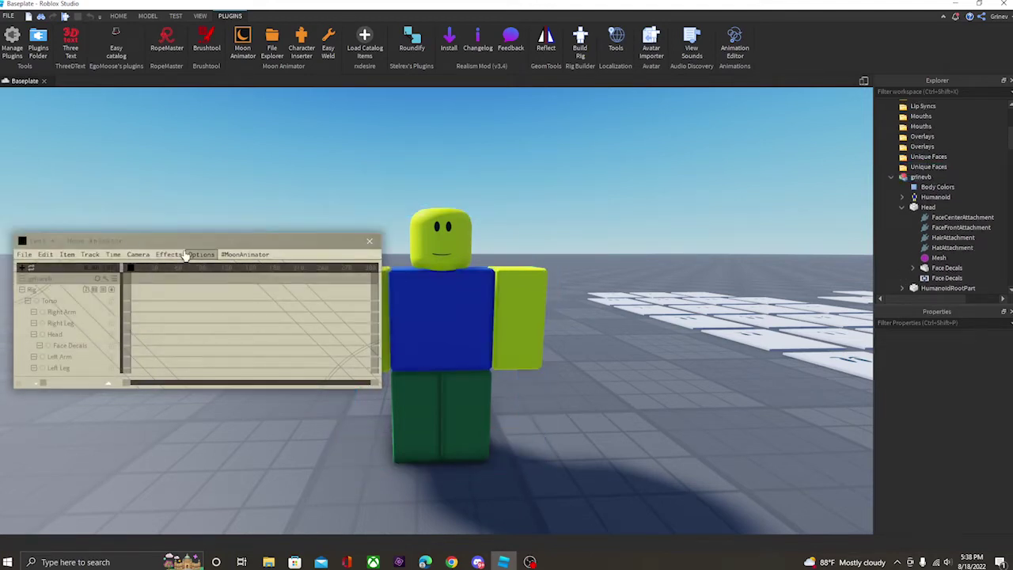
Try moving the torso along its front-back axis and rotating it about the vertical axis
{"action": "left_click", "coordinate": [441, 312]}
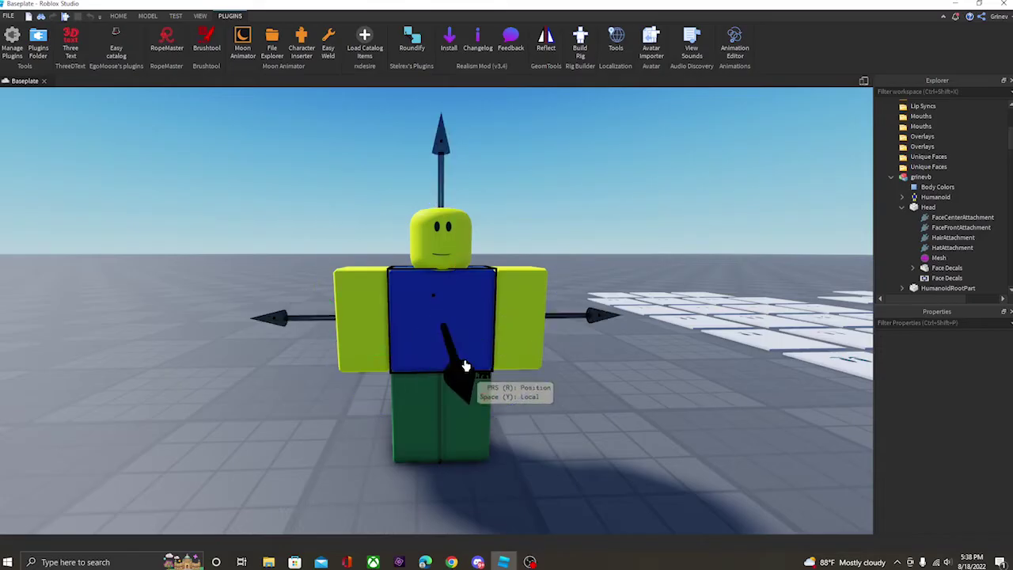
{"action": "left_click_drag", "start_coordinate": [463, 368], "coordinate": [411, 288]}
{"action": "key", "text": "r"}
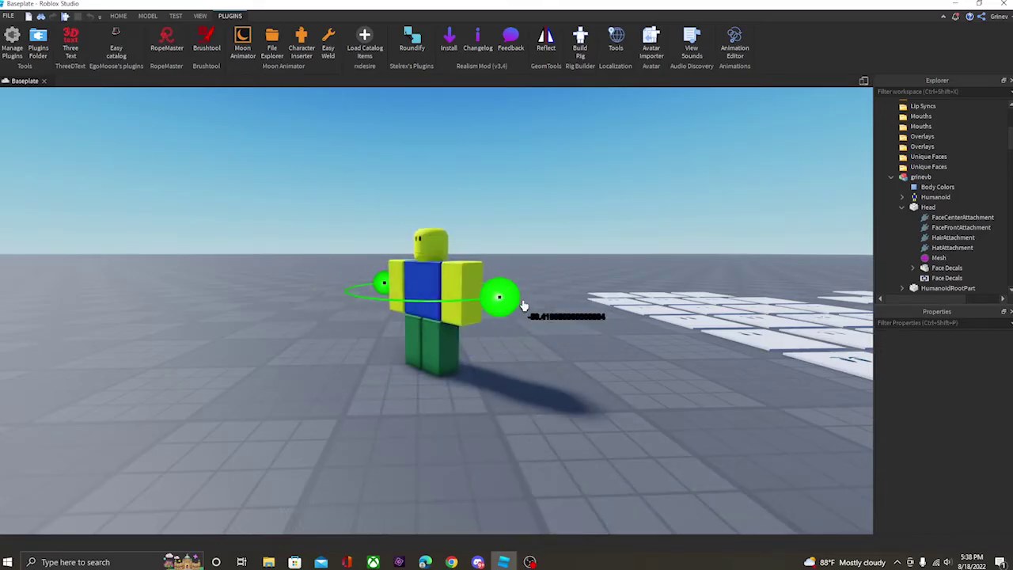
{"action": "left_click_drag", "start_coordinate": [524, 305], "coordinate": [558, 300]}
{"action": "left_click", "coordinate": [558, 296]}
Rotate the character's head about its vertical axis to test the face mesh
{"action": "scroll", "coordinate": [558, 293], "scroll_direction": "up", "scroll_amount": 3}
{"action": "left_click", "coordinate": [466, 240]}
{"action": "right_click_drag", "start_coordinate": [466, 239], "coordinate": [497, 267]}
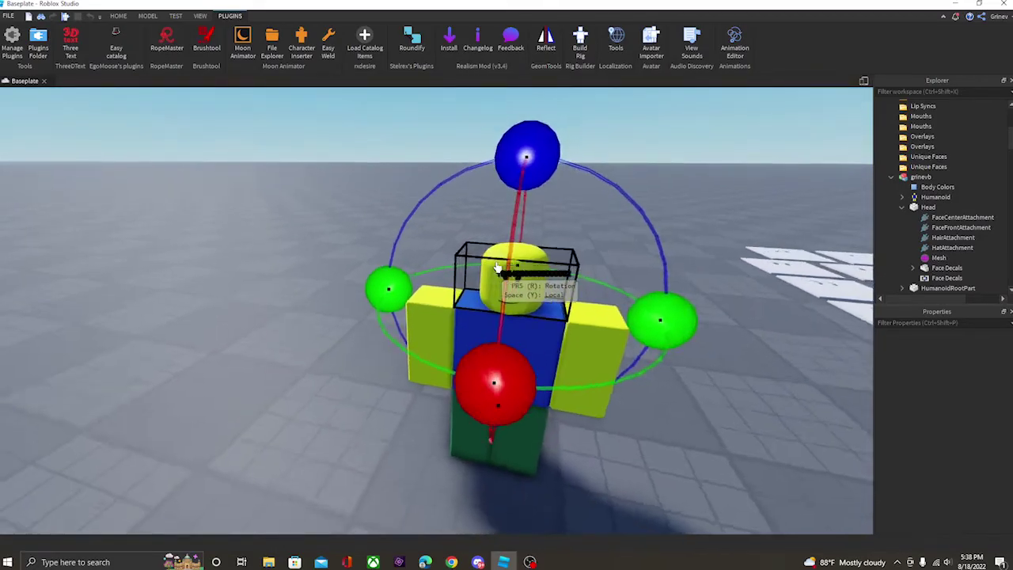
{"action": "scroll", "coordinate": [497, 268], "scroll_direction": "down", "scroll_amount": 1}
{"action": "mouse_move", "coordinate": [633, 319]}
{"action": "left_mouse_down"}
{"action": "mouse_move", "coordinate": [615, 343]}
{"action": "mouse_move", "coordinate": [626, 276]}
{"action": "mouse_move", "coordinate": [631, 333]}
{"action": "mouse_move", "coordinate": [638, 321]}
{"action": "left_mouse_up"}
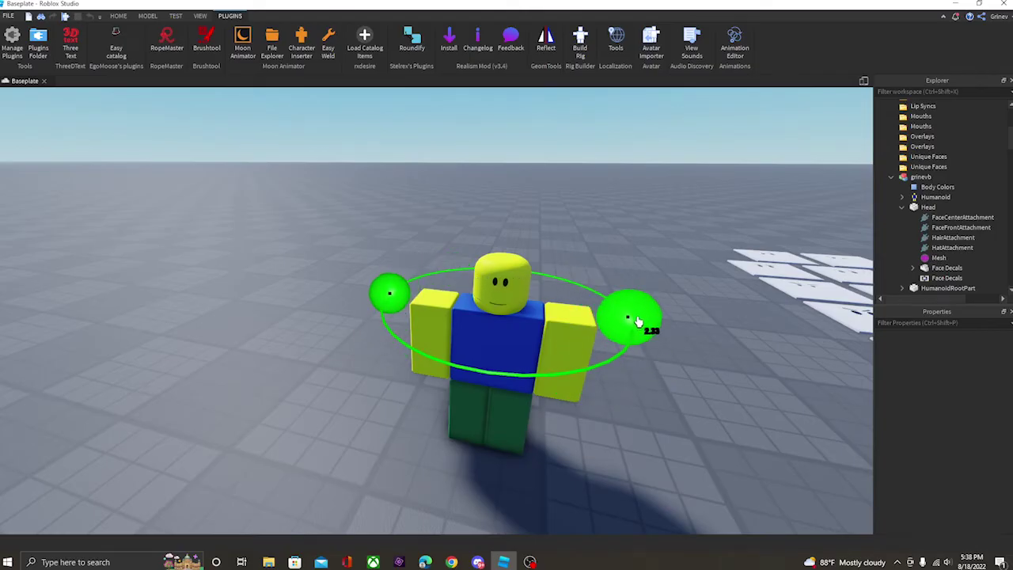
Examine the head and its face decals from the front, side and back
{"action": "left_click", "coordinate": [581, 258]}
{"action": "right_click_drag", "start_coordinate": [581, 258], "coordinate": [582, 258]}
{"action": "key", "text": "w"}
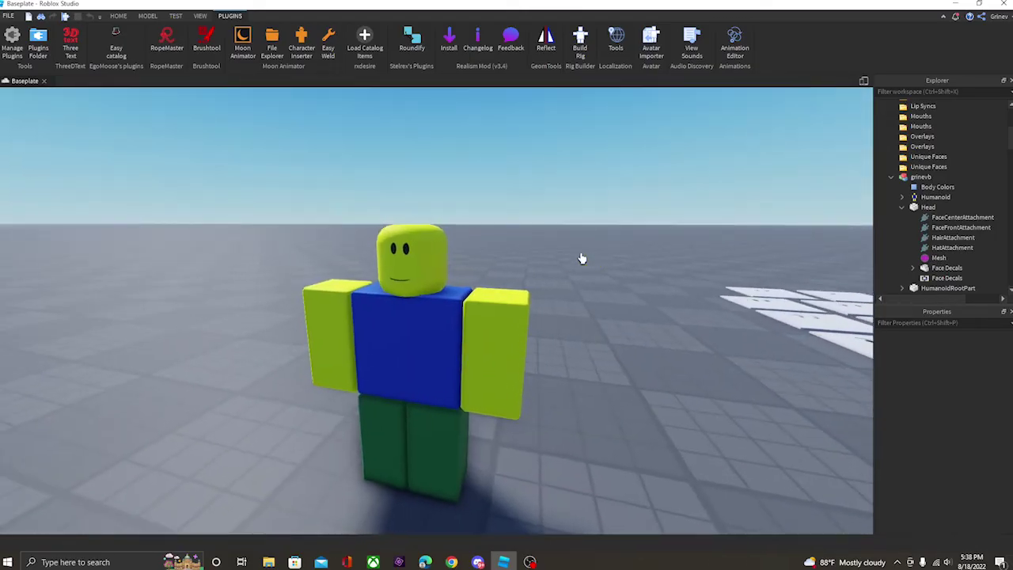
{"action": "left_click", "coordinate": [408, 250]}
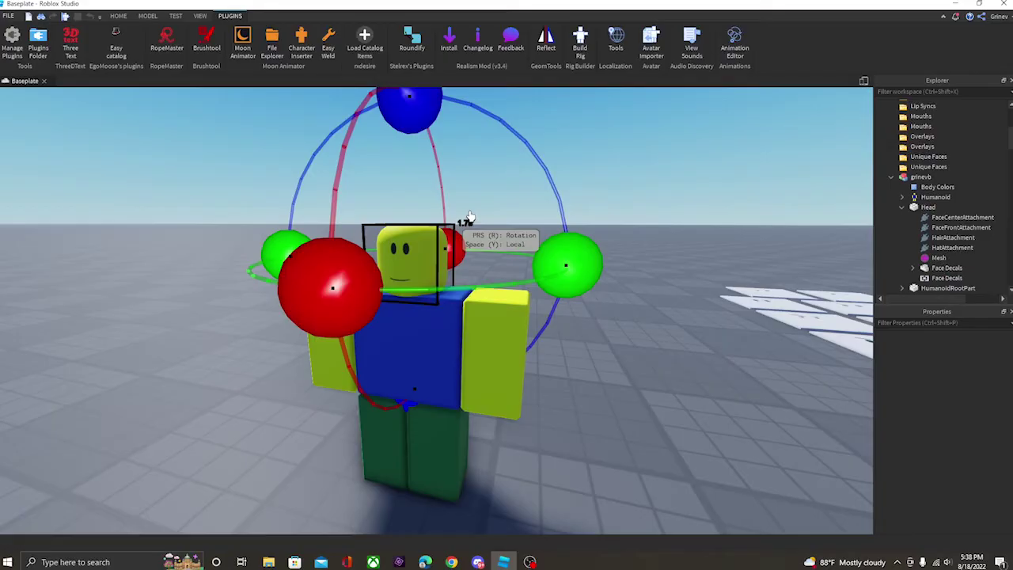
{"action": "left_click", "coordinate": [457, 223]}
{"action": "left_click", "coordinate": [410, 260]}
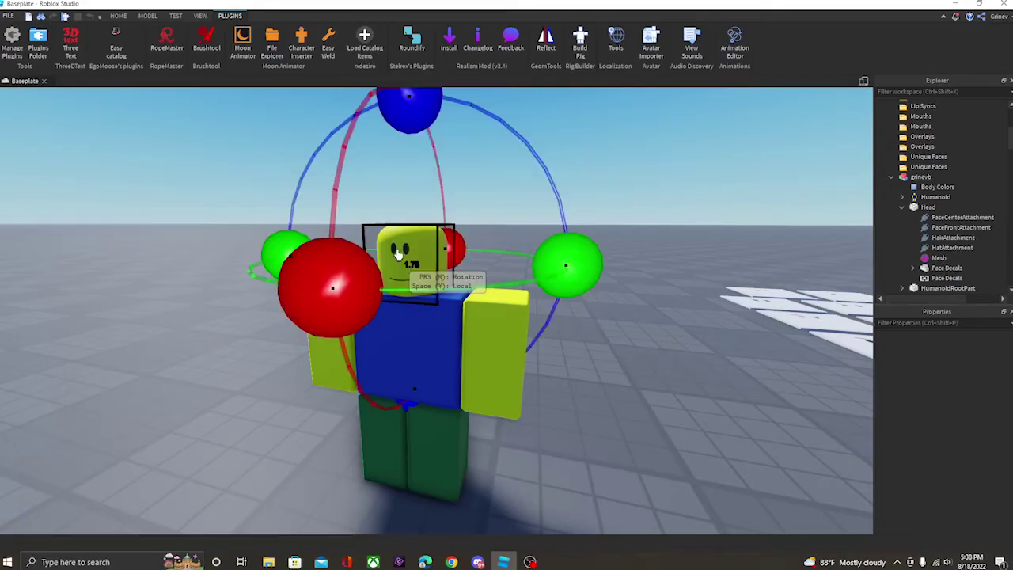
{"action": "left_click", "coordinate": [615, 215]}
{"action": "key", "text": "d"}
{"action": "right_click_drag", "start_coordinate": [615, 216], "coordinate": [615, 216]}
{"action": "left_click", "coordinate": [447, 271]}
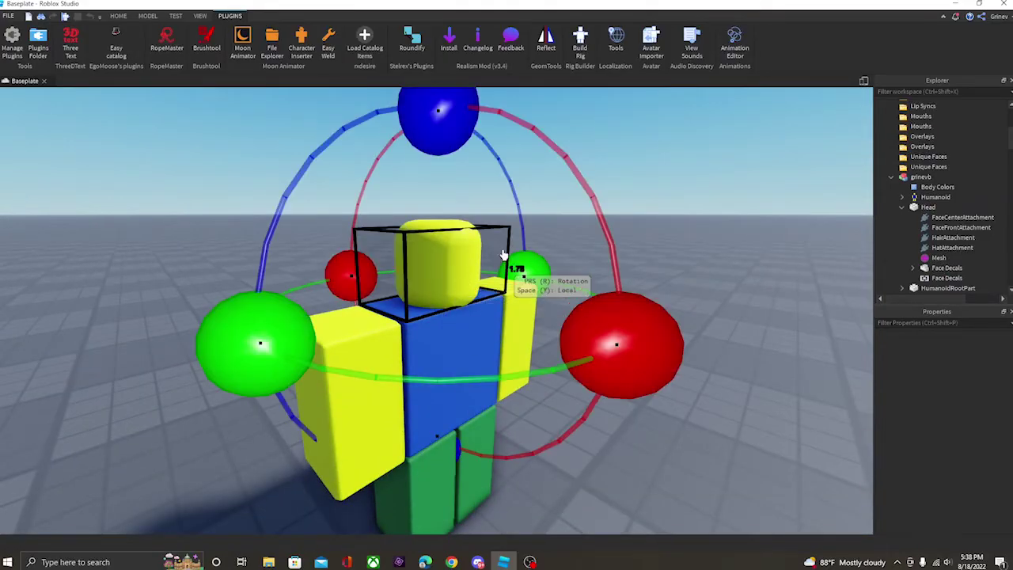
{"action": "left_click", "coordinate": [512, 259]}
{"action": "left_click", "coordinate": [443, 276]}
{"action": "right_click_drag", "start_coordinate": [488, 283], "coordinate": [487, 283]}
{"action": "left_click", "coordinate": [649, 212]}
{"action": "right_click_drag", "start_coordinate": [649, 213], "coordinate": [471, 215]}
{"action": "left_click", "coordinate": [403, 244]}
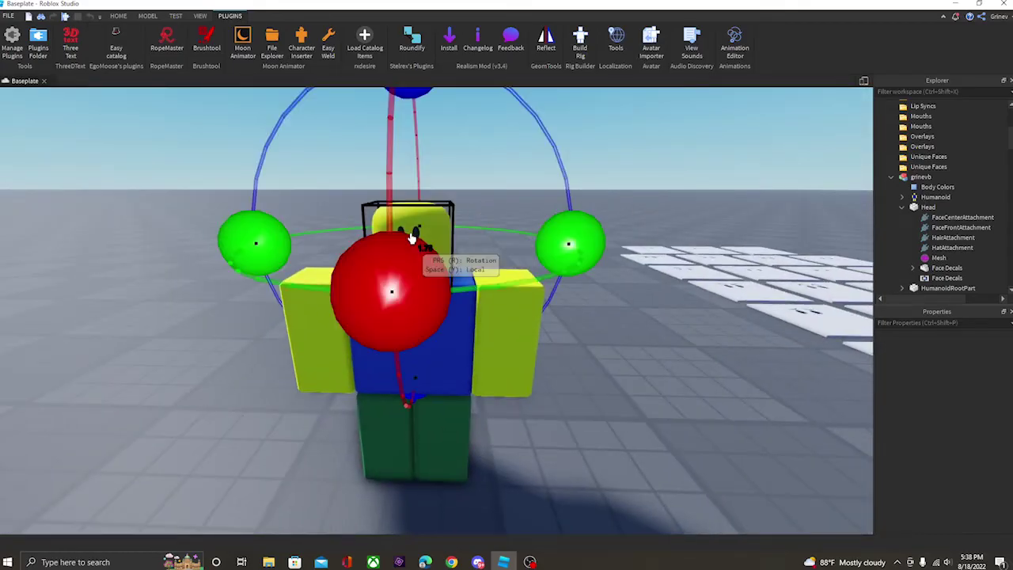
Try further rotations of the head and close the test animation without saving the changes
{"action": "right_click_drag", "start_coordinate": [594, 243], "coordinate": [593, 242]}
{"action": "left_click_drag", "start_coordinate": [595, 242], "coordinate": [509, 276]}
{"action": "left_click_drag", "start_coordinate": [373, 290], "coordinate": [599, 336]}
{"action": "left_click", "coordinate": [222, 321]}
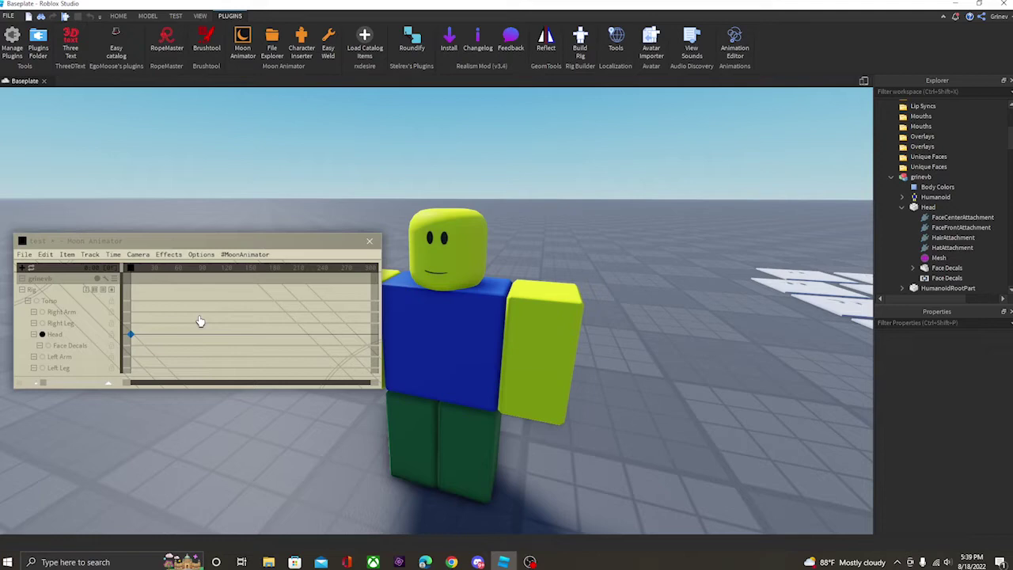
{"action": "left_click", "coordinate": [369, 240]}
{"action": "left_click", "coordinate": [381, 279]}
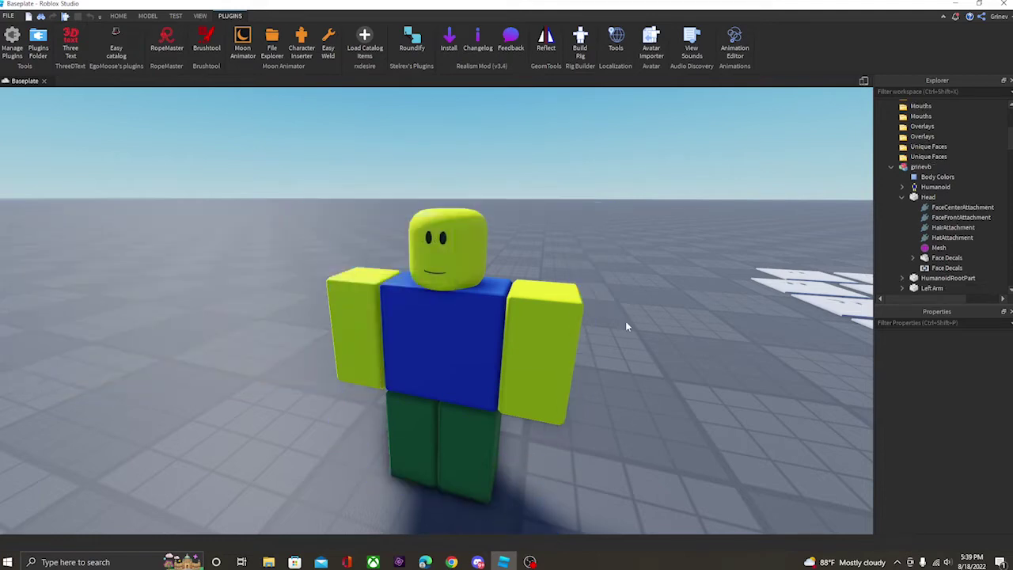
Reopen the test animation in Moon Animator and add the character's rig as a timeline item
{"action": "key", "text": "a"}
{"action": "right_click_drag", "start_coordinate": [583, 296], "coordinate": [581, 288]}
{"action": "key", "text": "s"}
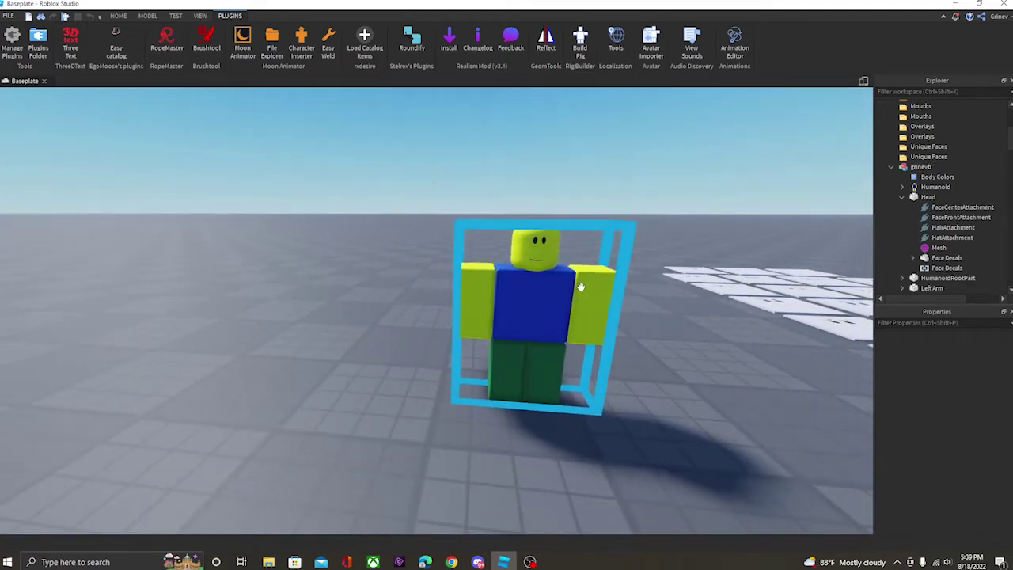
{"action": "key", "text": "w"}
{"action": "left_click", "coordinate": [242, 44]}
{"action": "left_click", "coordinate": [25, 254]}
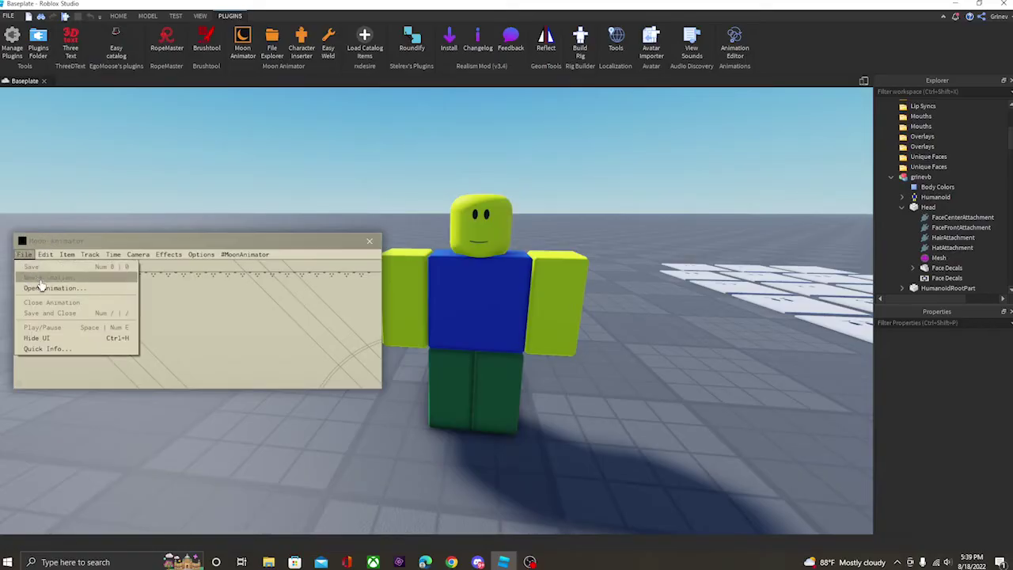
{"action": "left_click", "coordinate": [35, 285]}
{"action": "left_click", "coordinate": [58, 252]}
{"action": "left_click", "coordinate": [178, 231]}
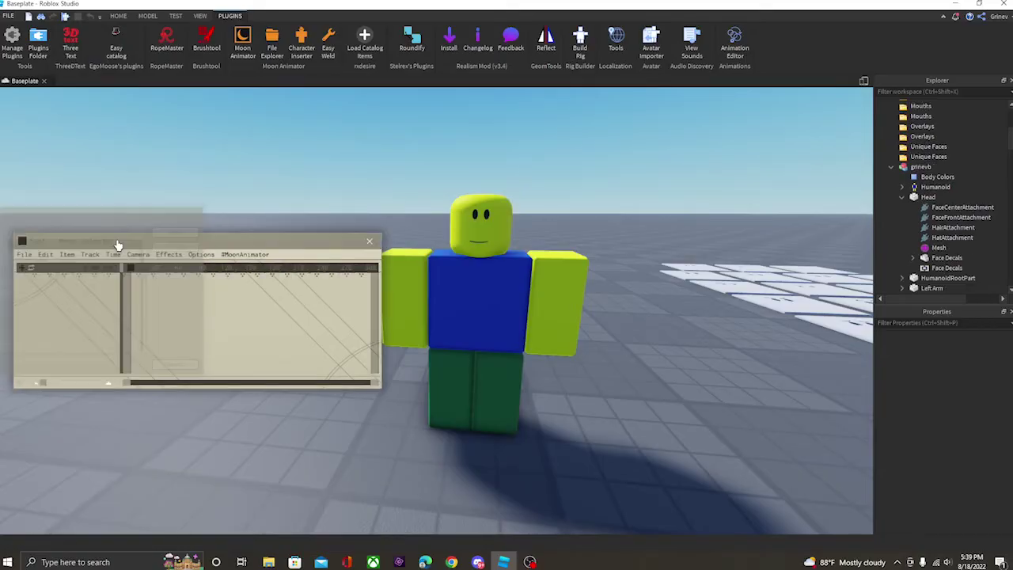
{"action": "left_click", "coordinate": [23, 269]}
{"action": "left_click", "coordinate": [99, 332]}
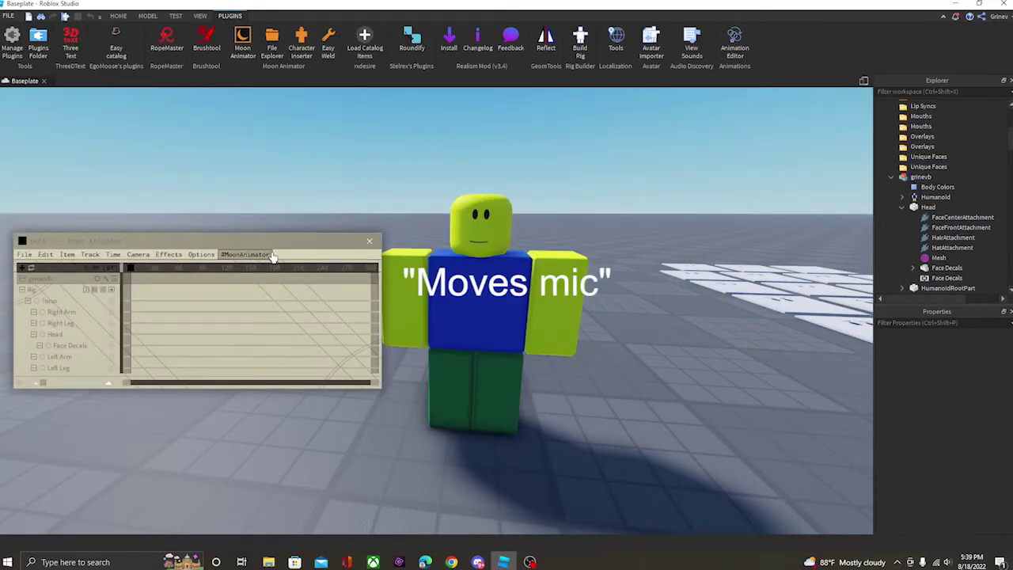
Add the Eyes and Mouth decals under the Face Decals mesh to the timeline with only their Texture property
{"action": "left_click", "coordinate": [23, 270]}
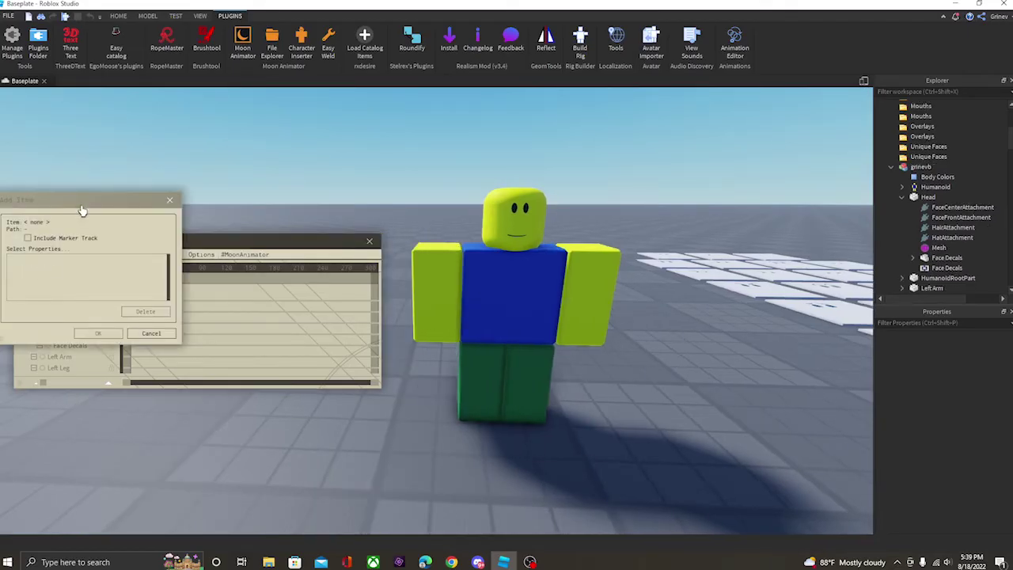
{"action": "left_click_drag", "start_coordinate": [82, 210], "coordinate": [164, 115]}
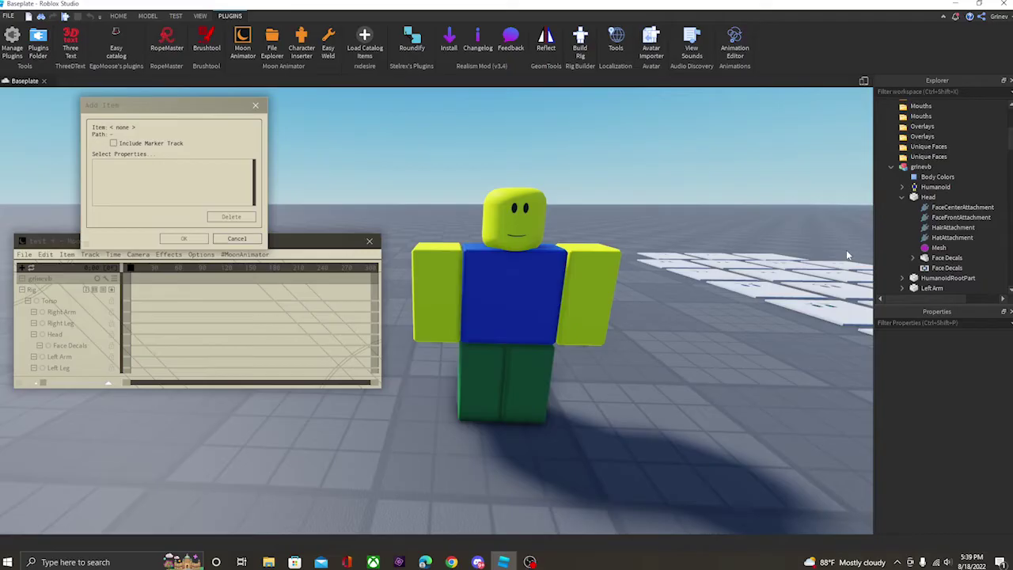
{"action": "left_click", "coordinate": [914, 258]}
{"action": "scroll", "coordinate": [926, 263], "scroll_direction": "down", "scroll_amount": 1}
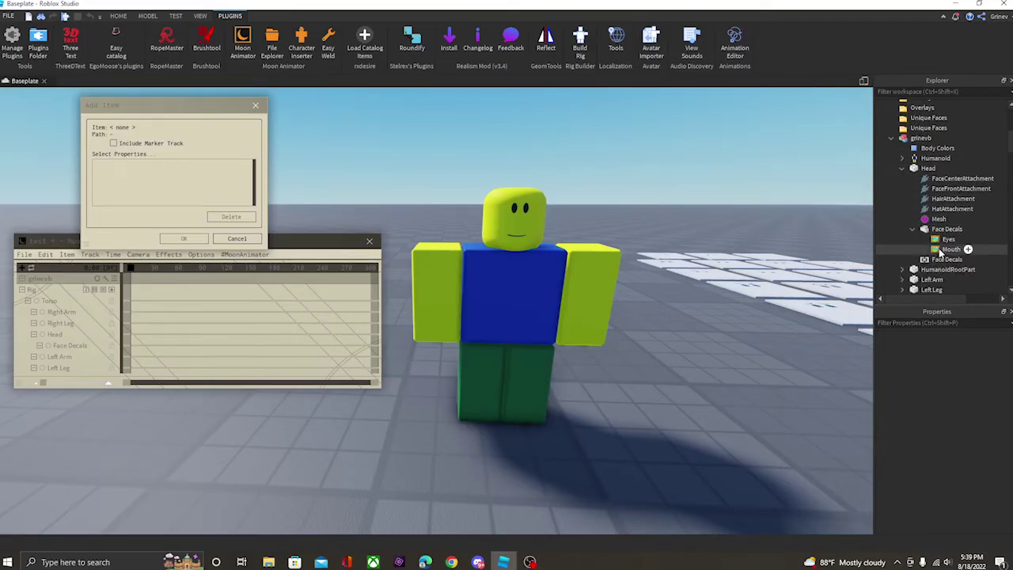
{"action": "left_click", "coordinate": [950, 248]}
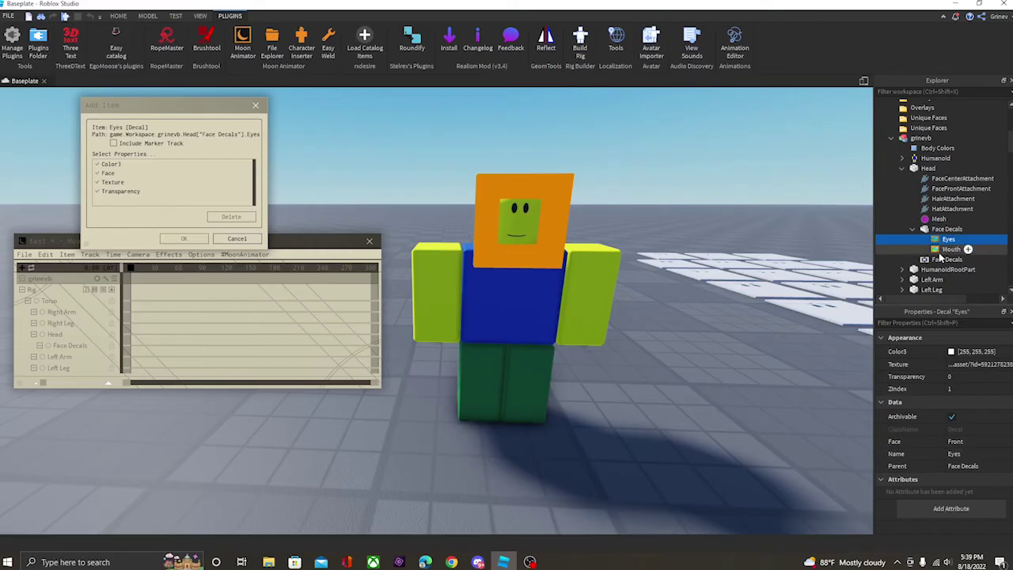
{"action": "key", "text": "super"}
{"action": "left_click", "coordinate": [738, 293]}
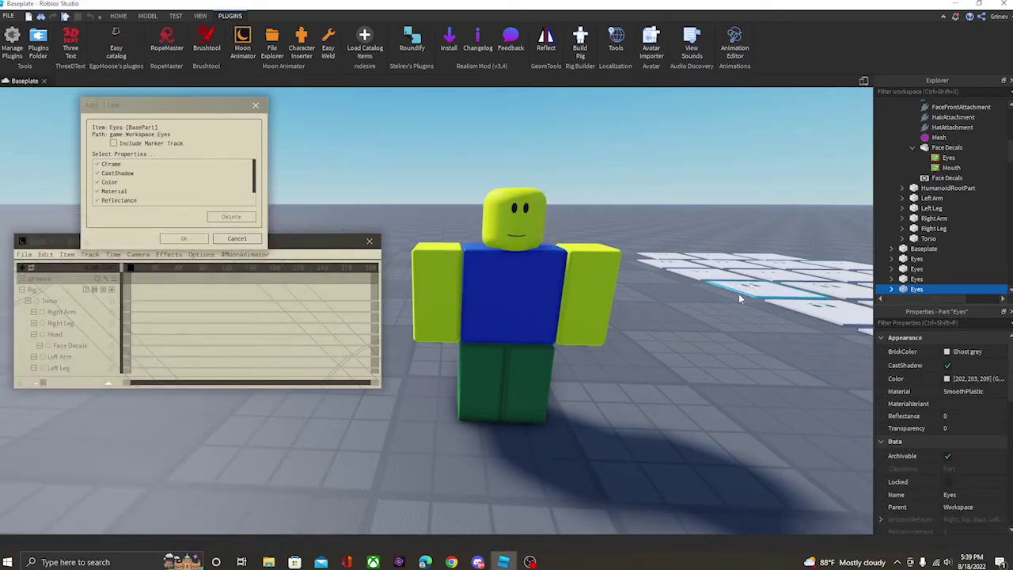
{"action": "left_click", "coordinate": [940, 151]}
{"action": "scroll", "coordinate": [940, 162], "scroll_direction": "up", "scroll_amount": 1}
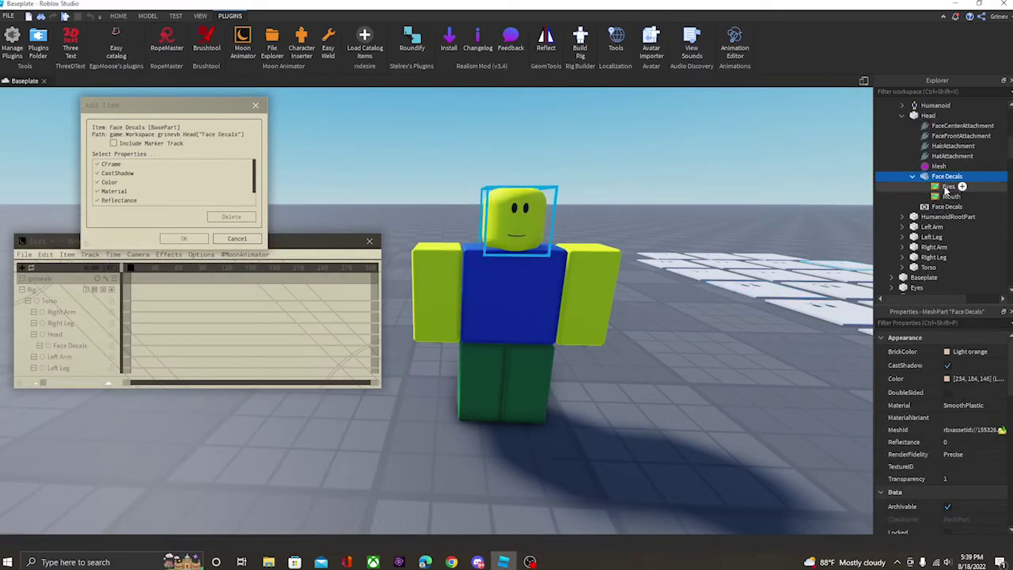
{"action": "left_click", "coordinate": [945, 188]}
{"action": "left_click", "coordinate": [946, 197], "text": "ctrl"}
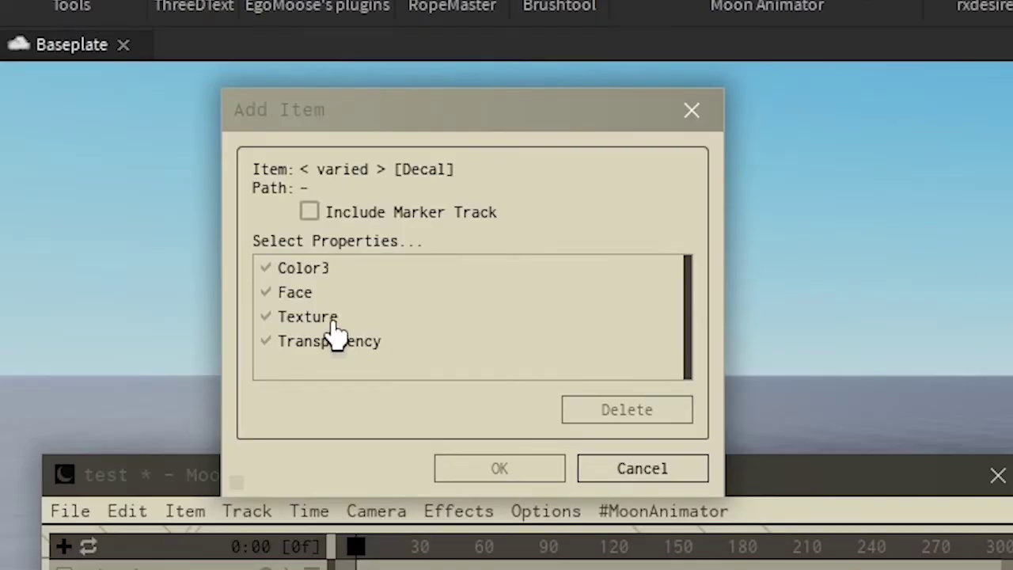
{"action": "left_click", "coordinate": [110, 184]}
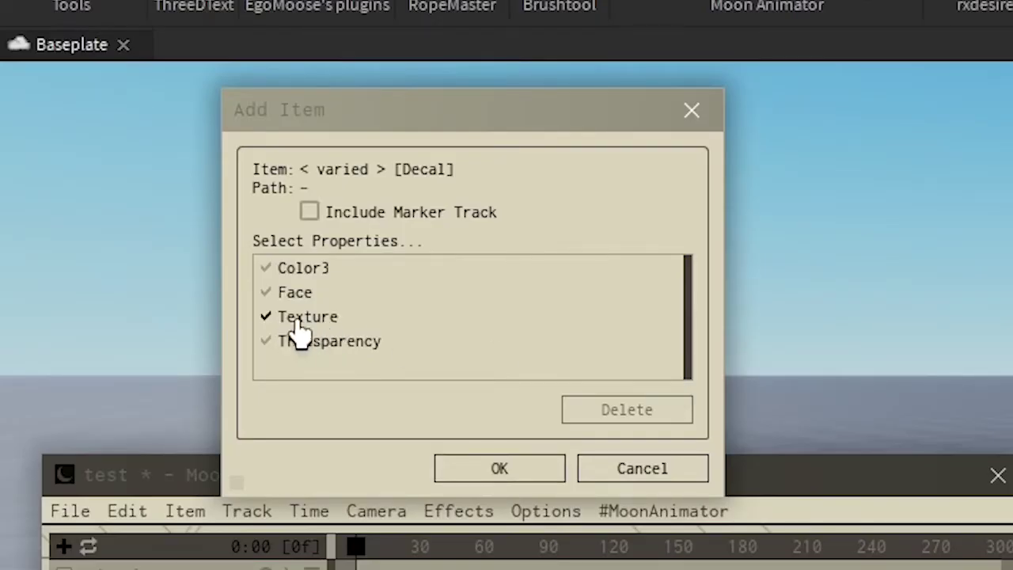
{"action": "left_click", "coordinate": [520, 477]}
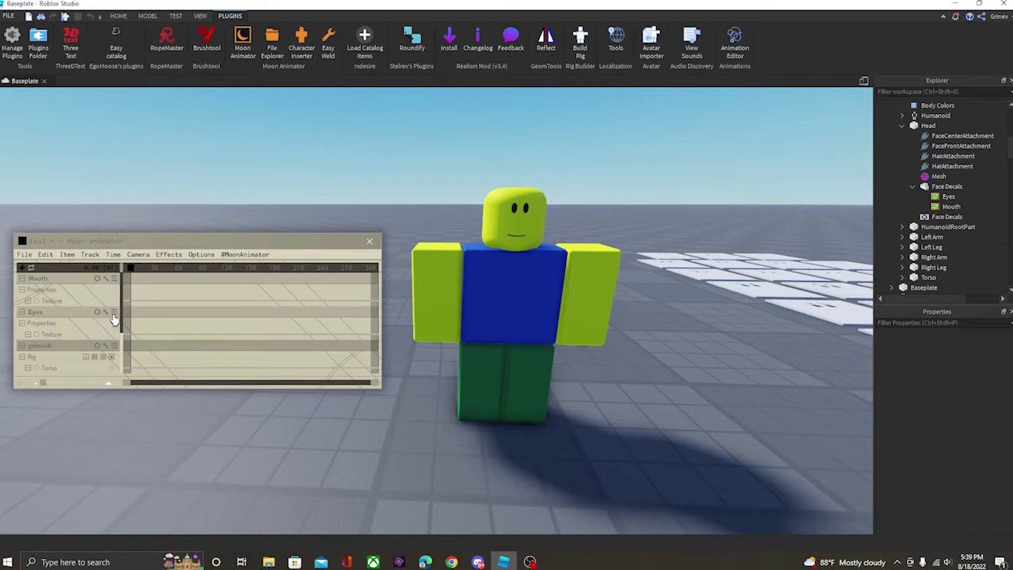
Add a keyframe at frame 0 to the Texture tracks of both the Eyes and Mouth decals
{"action": "left_click", "coordinate": [49, 301]}
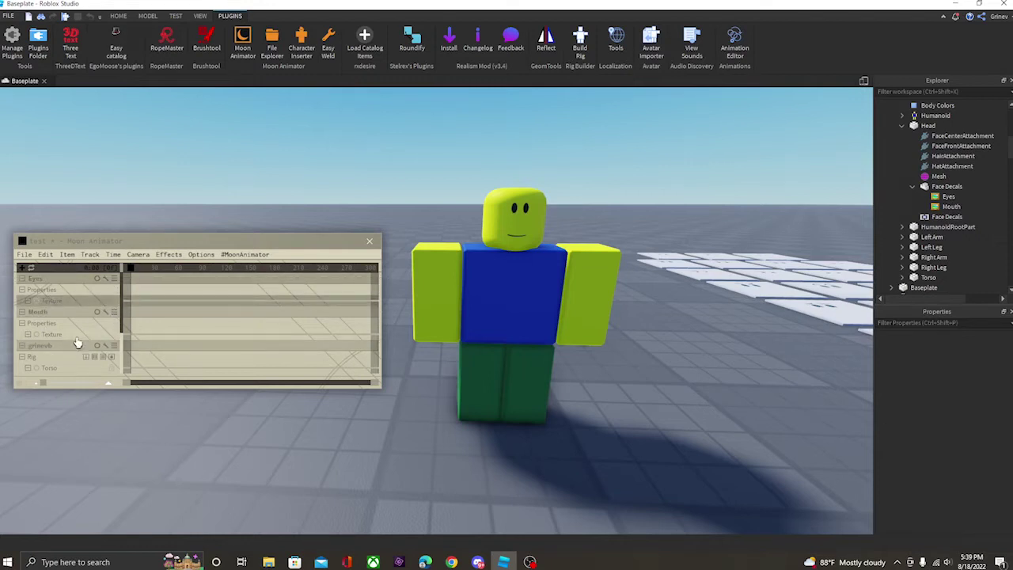
{"action": "left_click", "coordinate": [166, 337]}
{"action": "key", "text": "equal"}
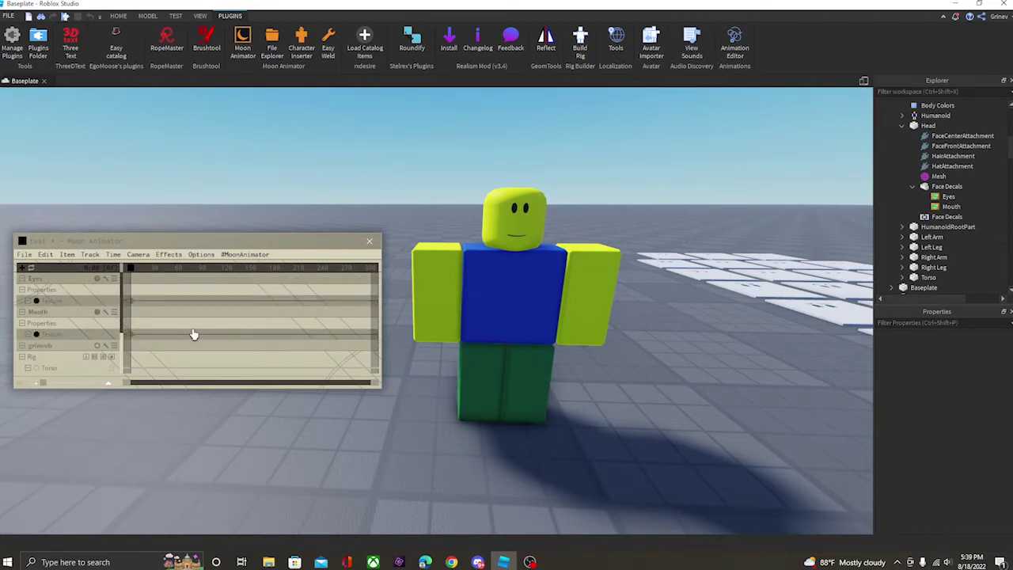
Delete and re-add the frame 0 keyframes on the Texture tracks of the Eyes and Mouth decals
{"action": "left_click", "coordinate": [193, 335]}
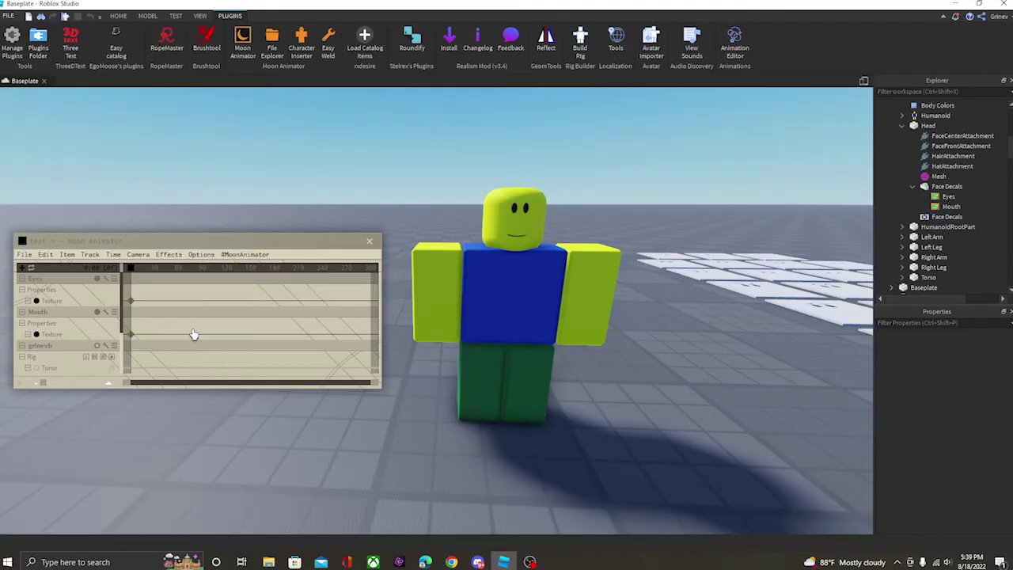
{"action": "left_click_drag", "start_coordinate": [149, 289], "coordinate": [115, 342]}
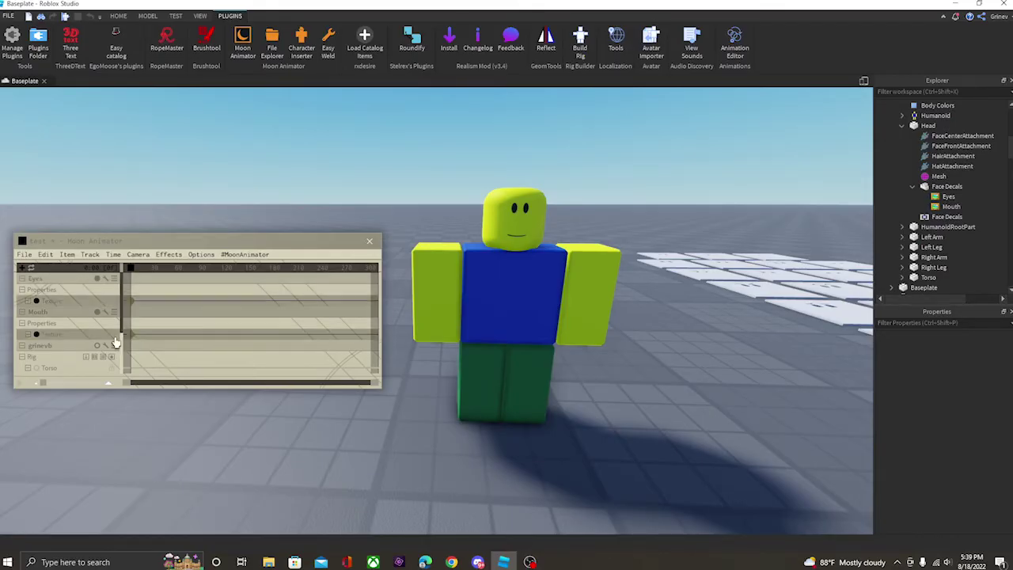
{"action": "left_click", "coordinate": [90, 324]}
{"action": "left_click", "coordinate": [72, 333]}
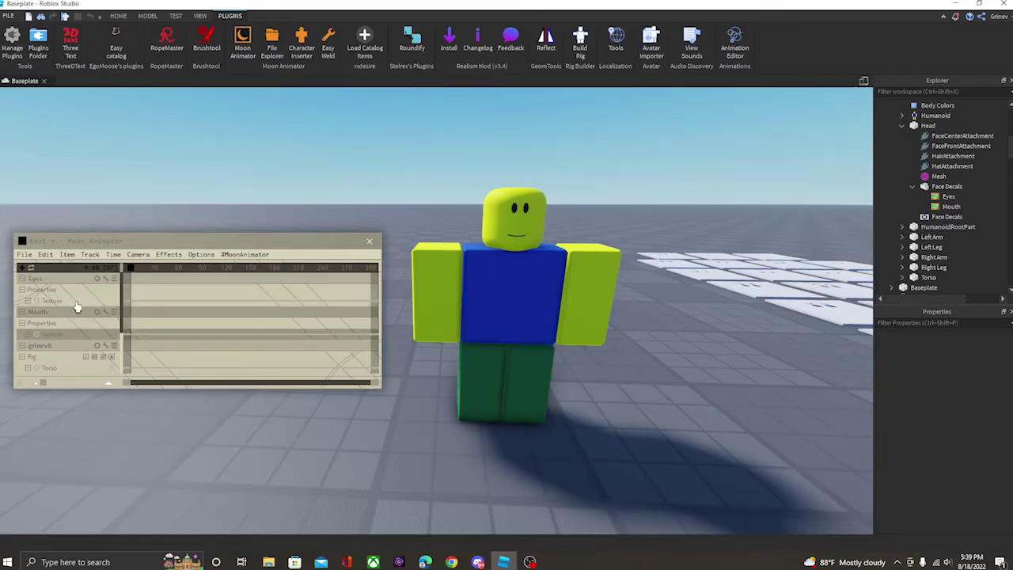
{"action": "left_click", "coordinate": [79, 302], "text": "ctrl"}
{"action": "key", "text": "equal"}
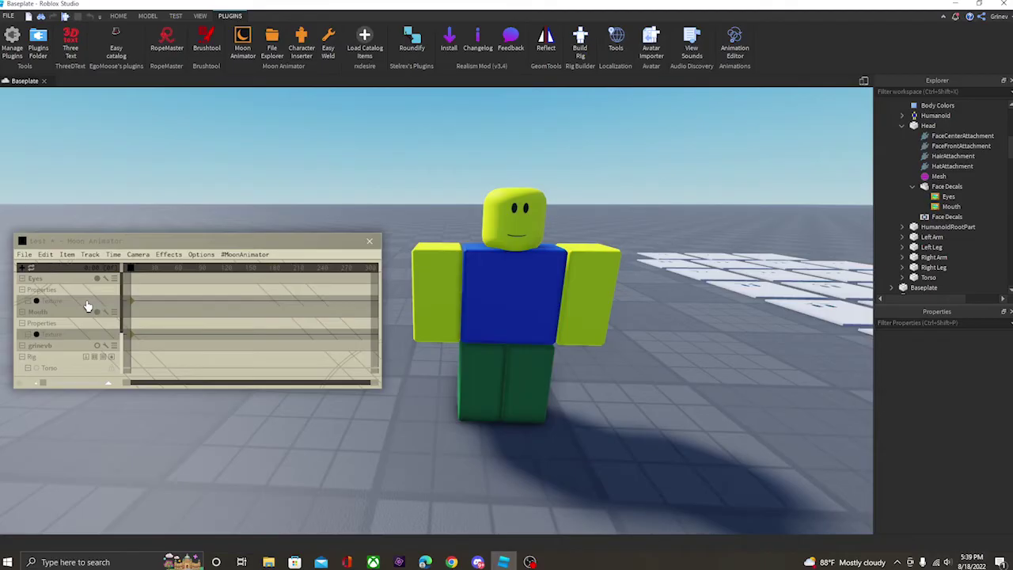
Move the playhead to frame 73 and add a keyframe to the Mouth decal's Texture track
{"action": "left_click", "coordinate": [138, 288]}
{"action": "left_click_drag", "start_coordinate": [135, 278], "coordinate": [160, 299]}
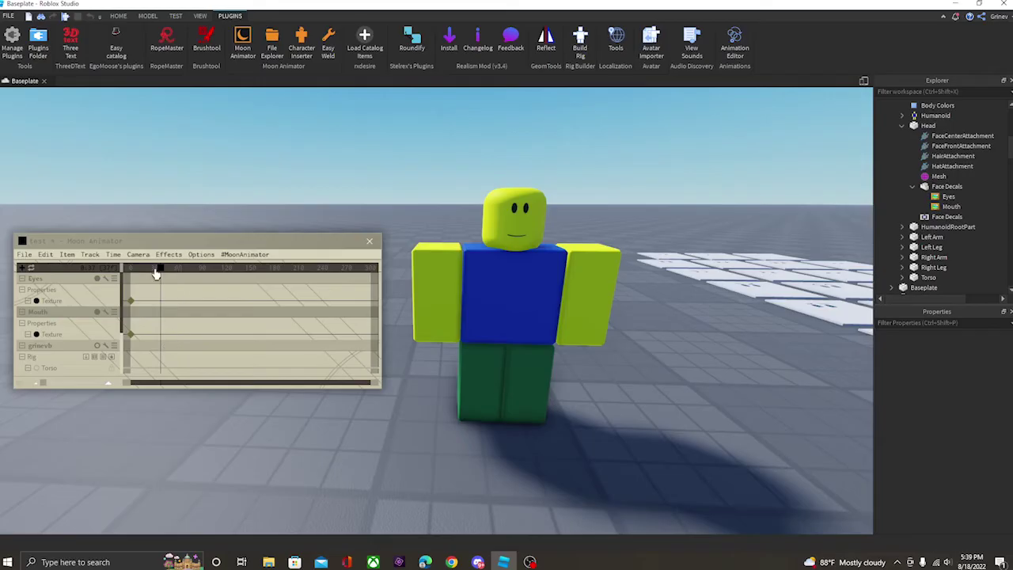
{"action": "left_click_drag", "start_coordinate": [156, 272], "coordinate": [191, 282]}
{"action": "left_click", "coordinate": [93, 337]}
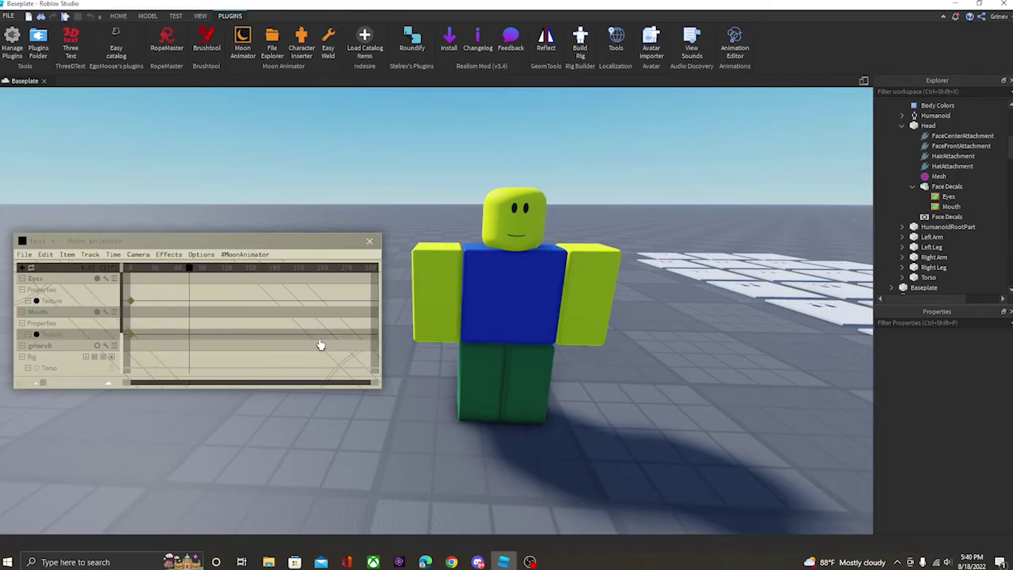
{"action": "left_click", "coordinate": [308, 333]}
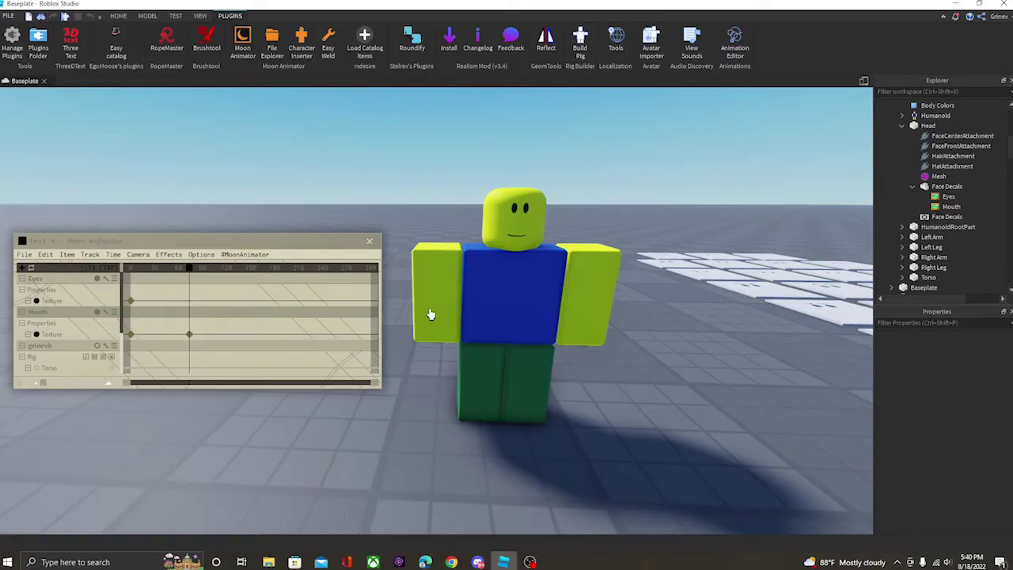
Select the frown decal among the mouth boards on the baseplate and open its Texture value
{"action": "right_click_drag", "start_coordinate": [459, 317], "coordinate": [459, 318]}
{"action": "key", "text": "w"}
{"action": "key", "text": "d"}
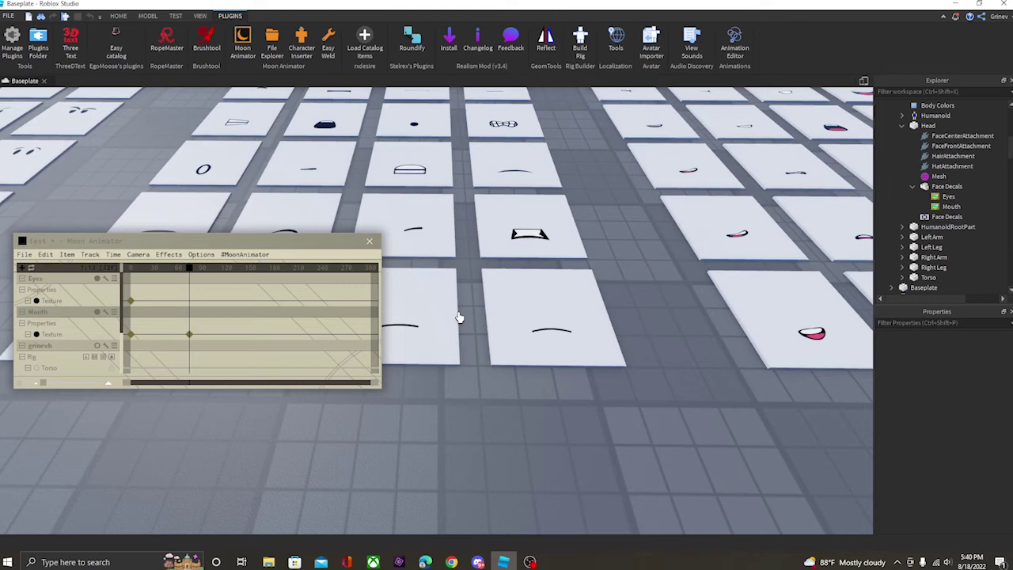
{"action": "left_click", "coordinate": [118, 16]}
{"action": "left_click", "coordinate": [551, 320]}
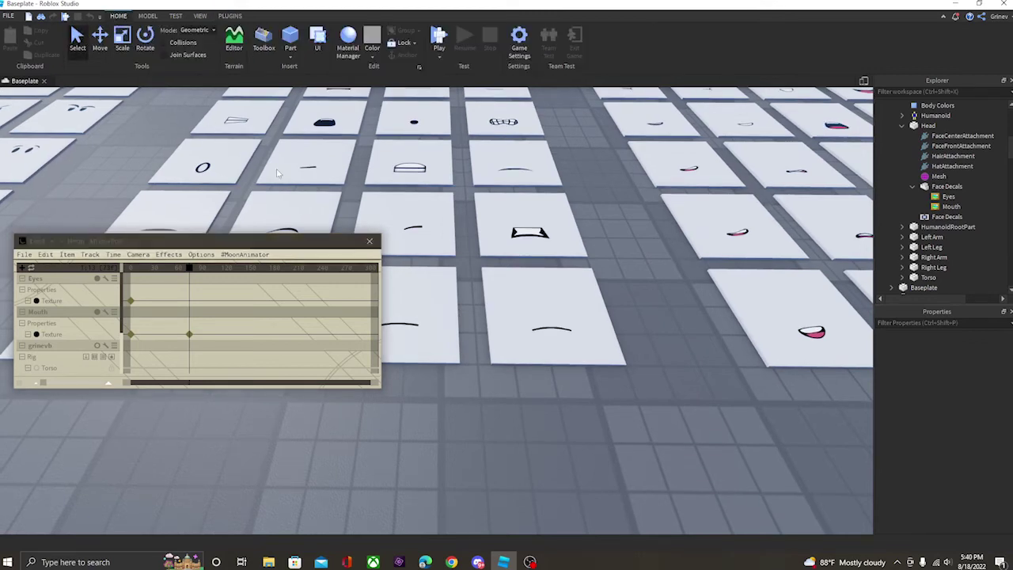
{"action": "left_click", "coordinate": [977, 364]}
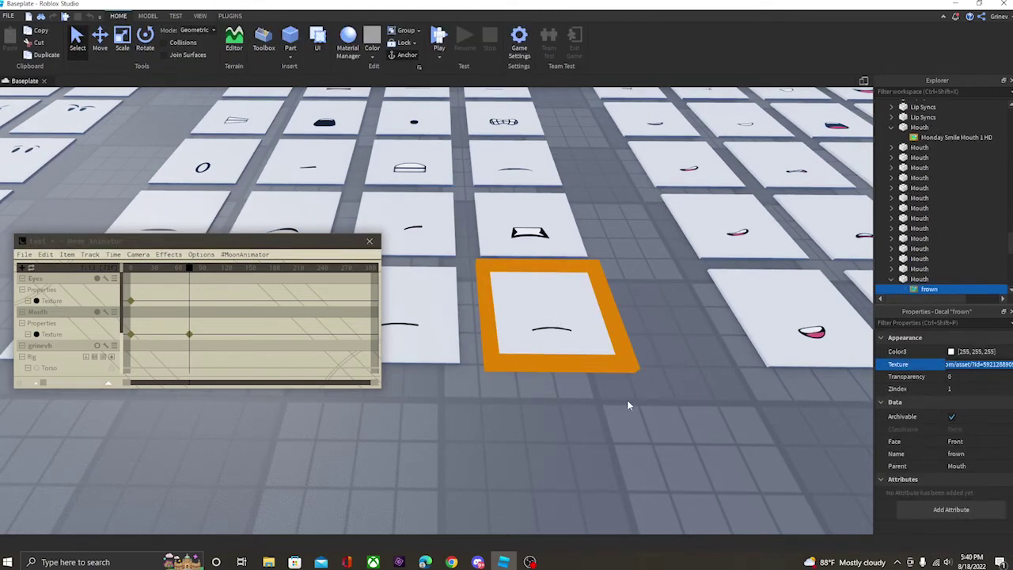
Reselect the frown decal on its mouth board and copy its Texture asset link
{"action": "left_click", "coordinate": [614, 425]}
{"action": "key", "text": "a"}
{"action": "right_click_drag", "start_coordinate": [615, 425], "coordinate": [614, 425]}
{"action": "left_click", "coordinate": [587, 350]}
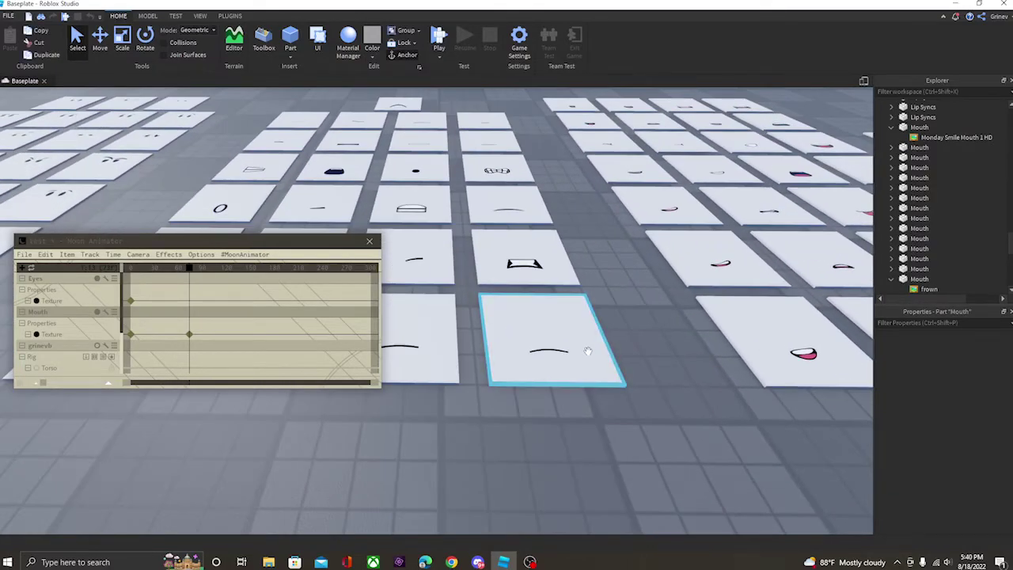
{"action": "left_click", "coordinate": [631, 398]}
{"action": "left_click", "coordinate": [570, 358]}
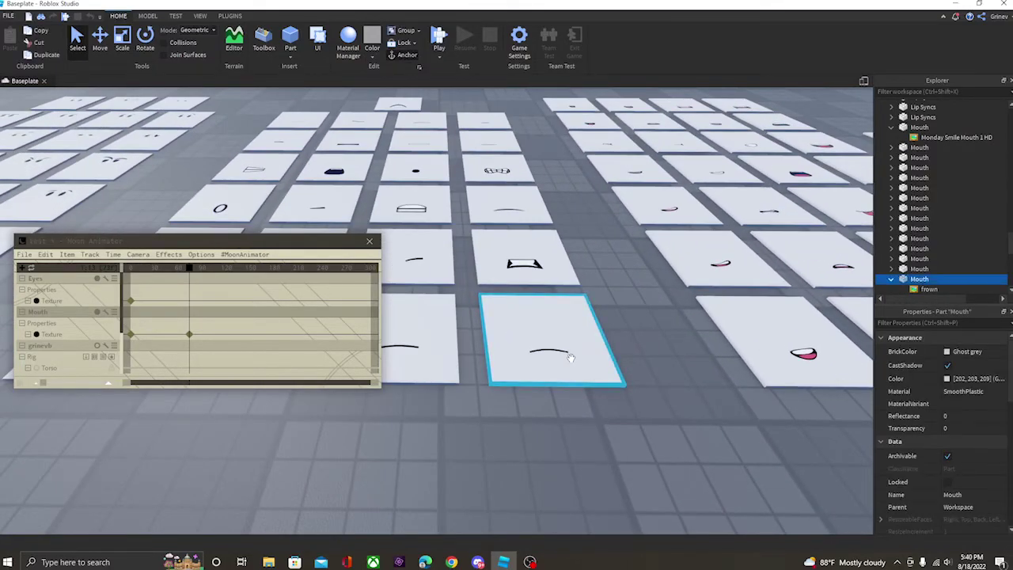
{"action": "left_click", "coordinate": [567, 359]}
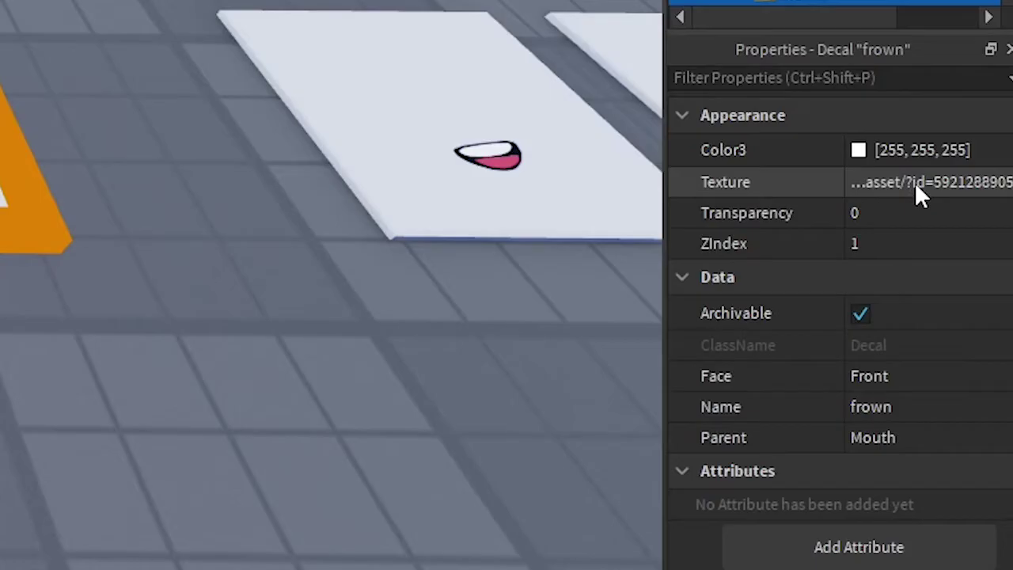
{"action": "left_click", "coordinate": [912, 185]}
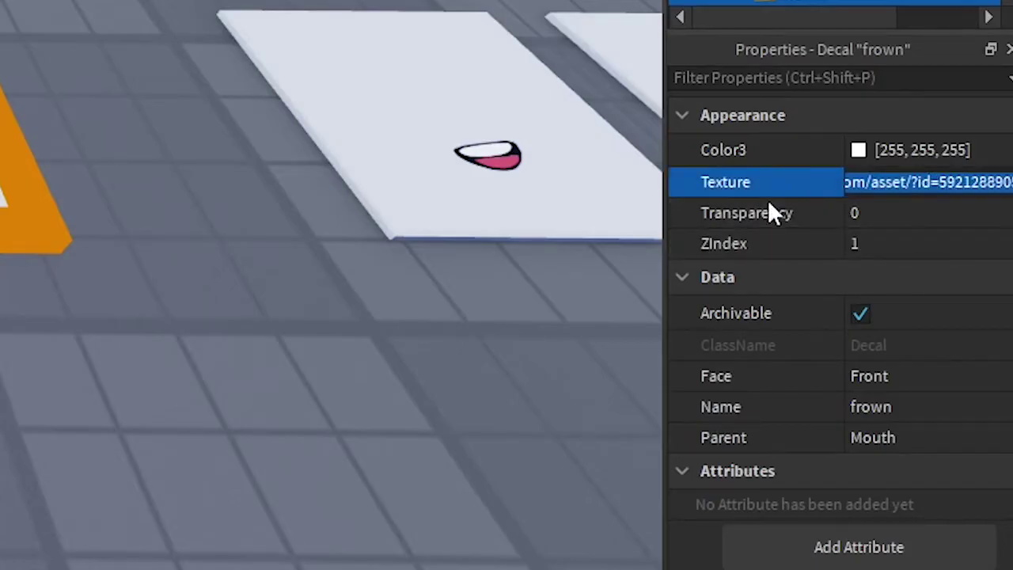
Replace the value of the Mouth Texture keyframe at frame 73 with the copied frown asset link
{"action": "left_click", "coordinate": [20, 381]}
{"action": "right_click_drag", "start_coordinate": [20, 382], "coordinate": [19, 381]}
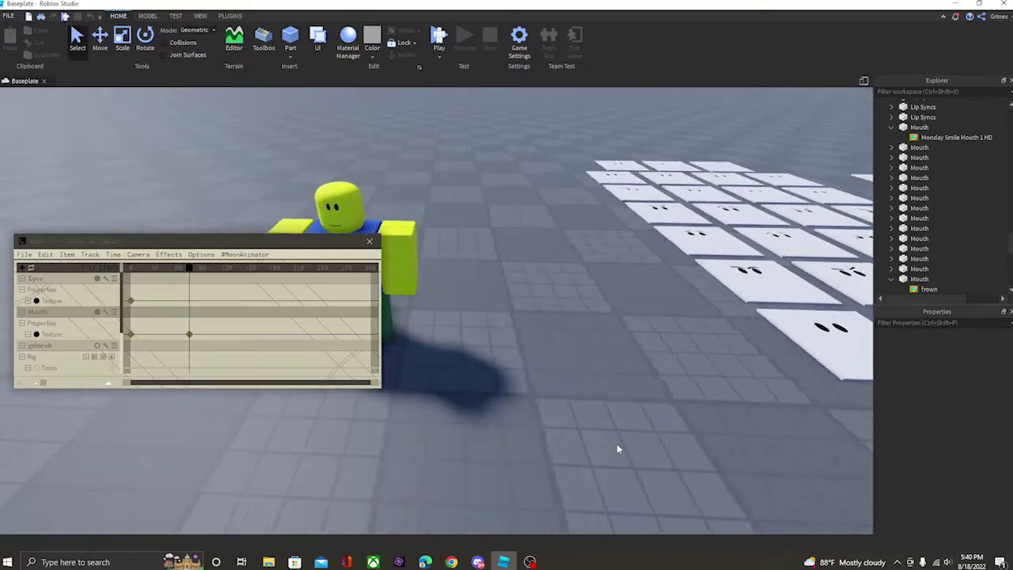
{"action": "right_click_drag", "start_coordinate": [617, 445], "coordinate": [617, 445]}
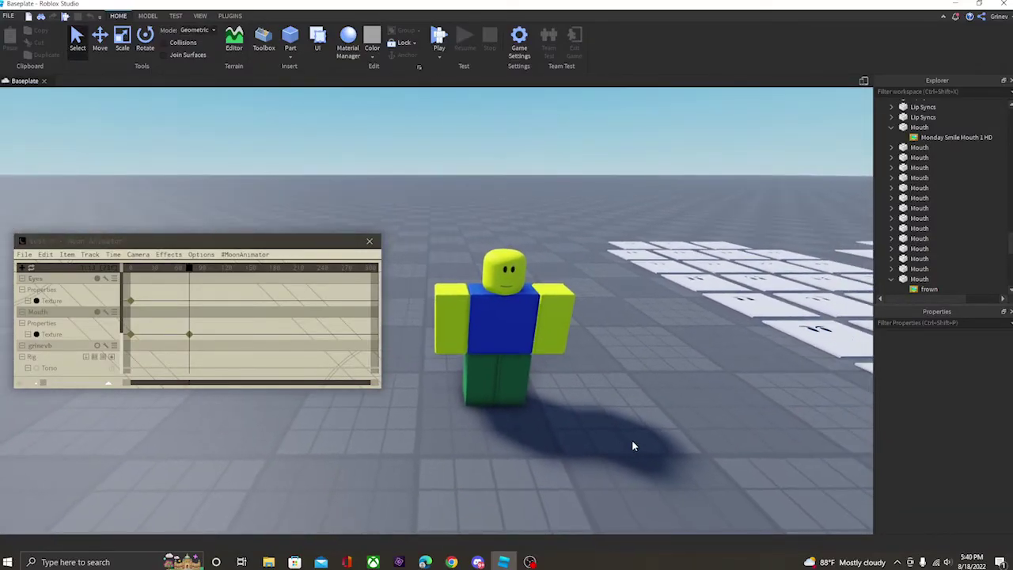
{"action": "left_click", "coordinate": [186, 340]}
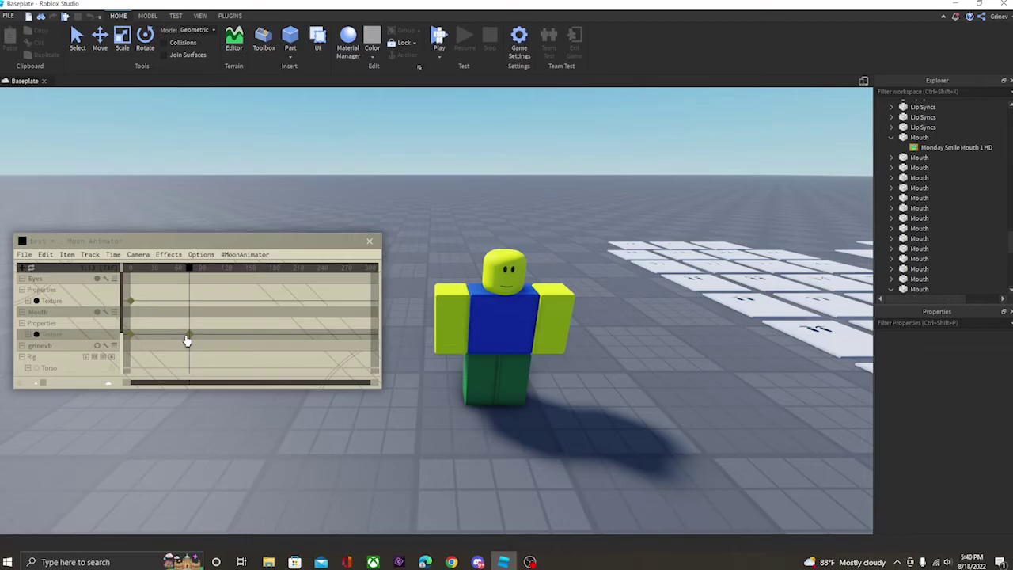
{"action": "double_click", "coordinate": [187, 340]}
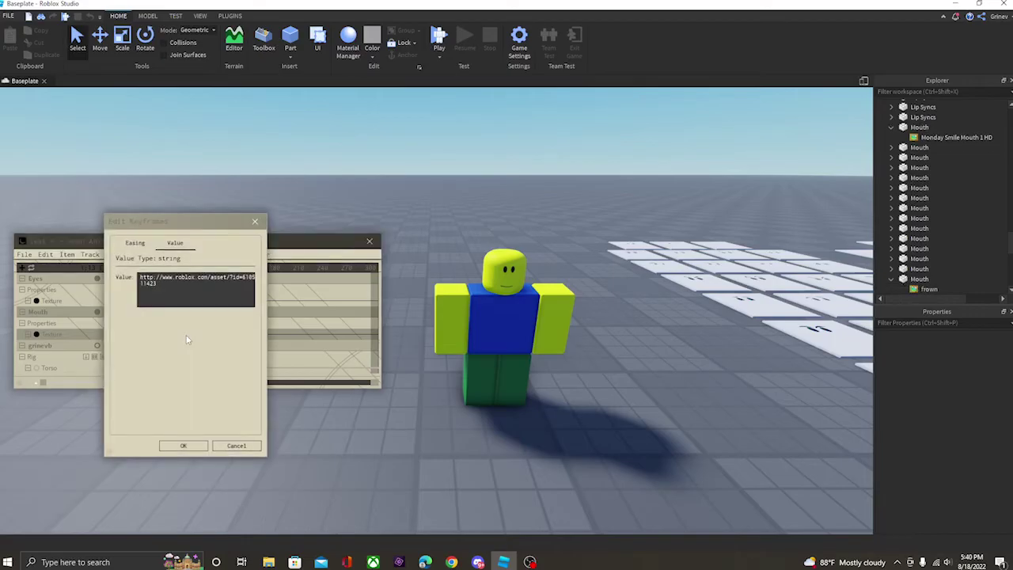
{"action": "left_click", "coordinate": [135, 244]}
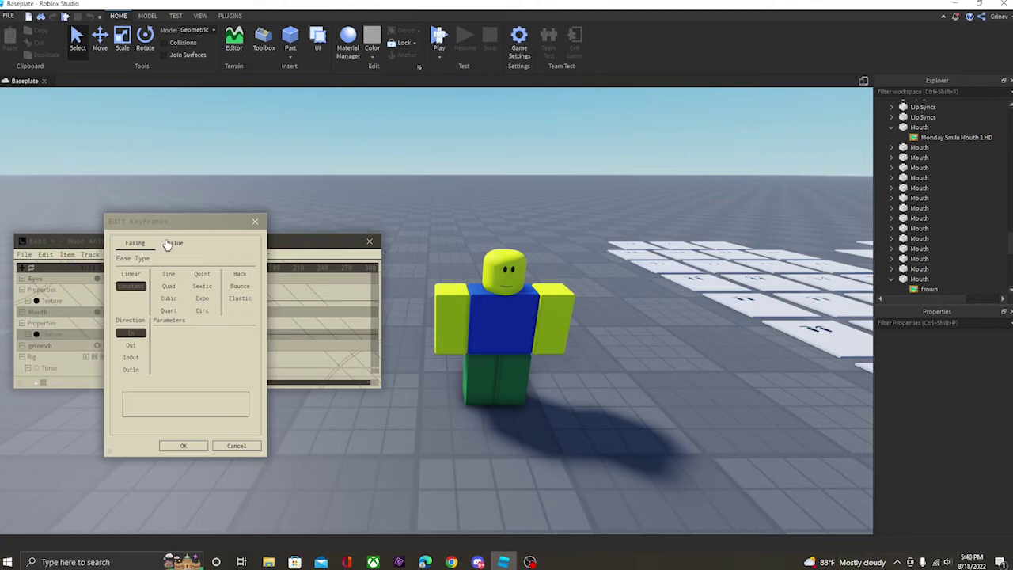
{"action": "left_click", "coordinate": [171, 243]}
{"action": "left_click_drag", "start_coordinate": [190, 295], "coordinate": [140, 278]}
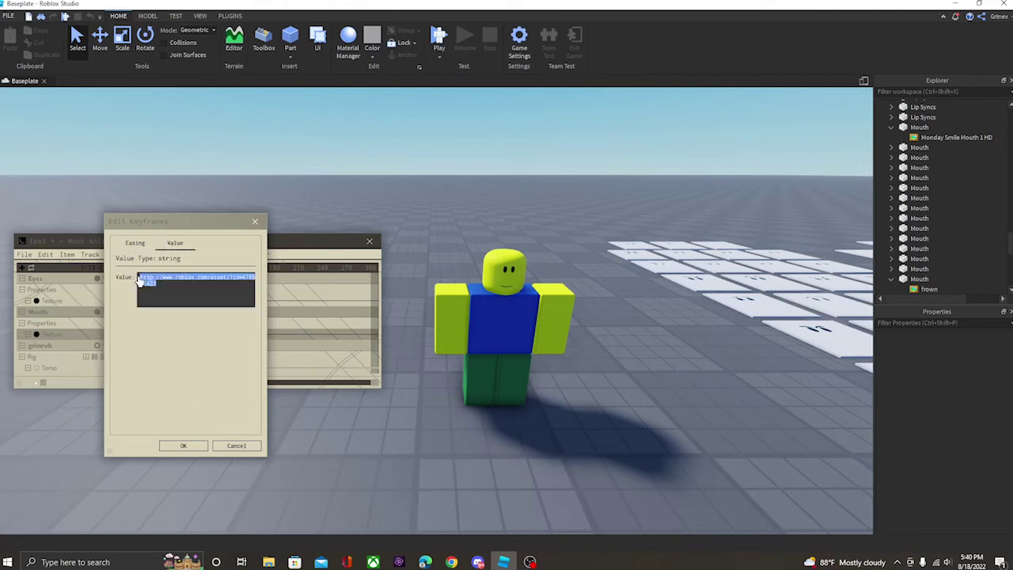
{"action": "key", "text": "BackSpace"}
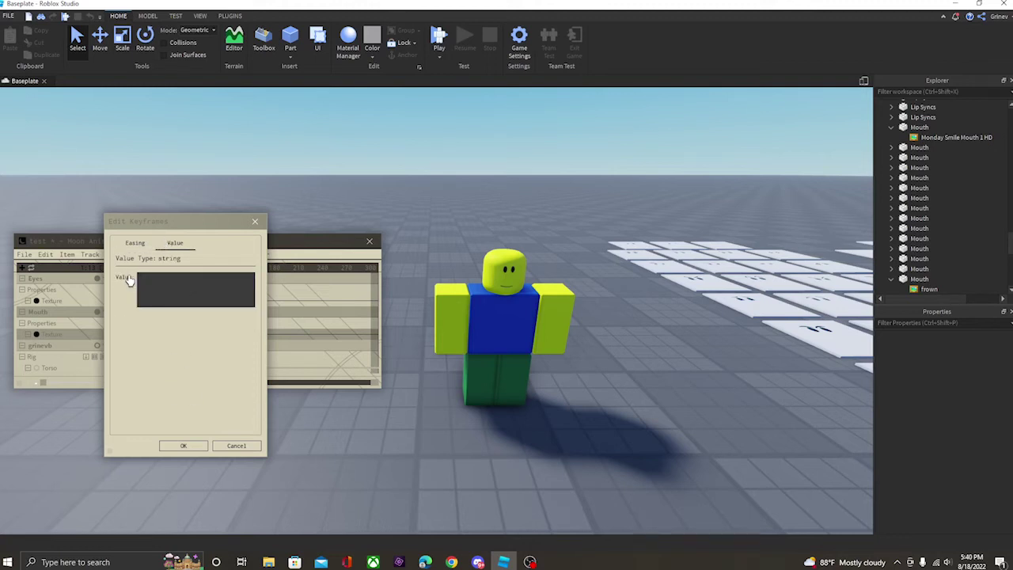
{"action": "type", "text": "http://www.roblox.com/asset/?id=592188985"}
{"action": "left_click", "coordinate": [182, 445]}
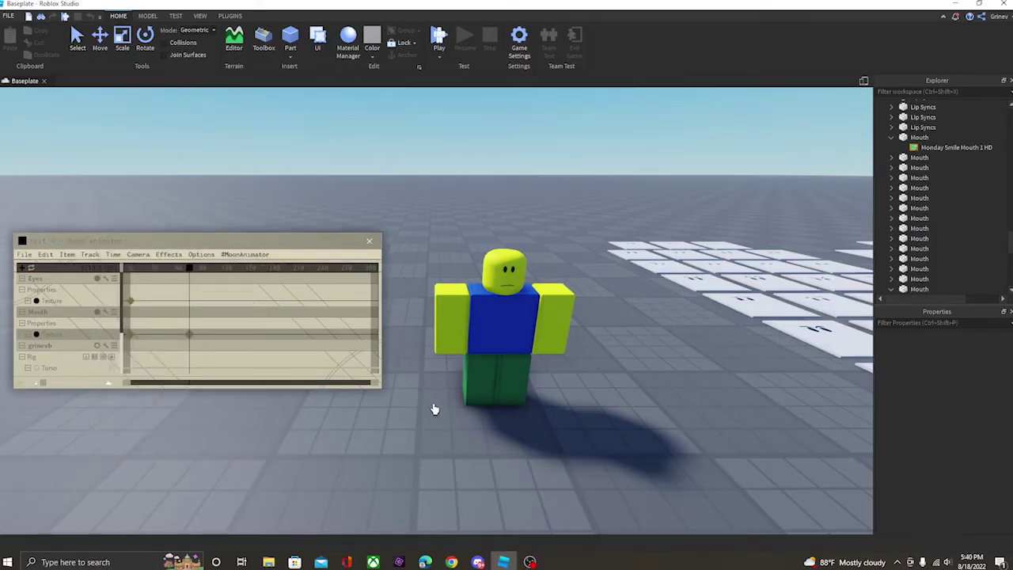
Play back the animation near the character's face to check the switch from smile to frown
{"action": "scroll", "coordinate": [434, 407], "scroll_direction": "up", "scroll_amount": 5}
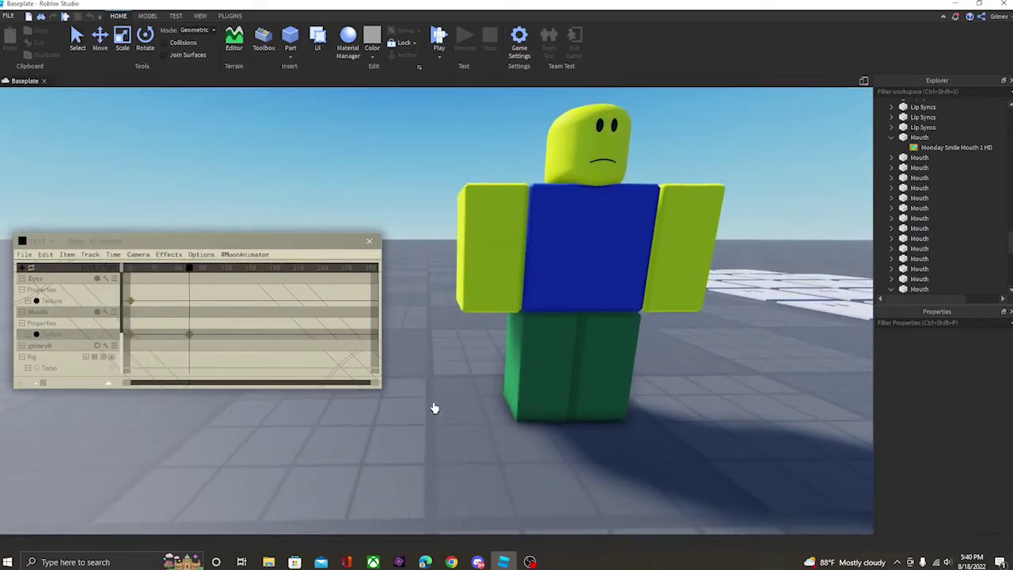
{"action": "scroll", "coordinate": [435, 407], "scroll_direction": "up", "scroll_amount": 1}
{"action": "middle_click_drag", "start_coordinate": [434, 407], "coordinate": [433, 408]}
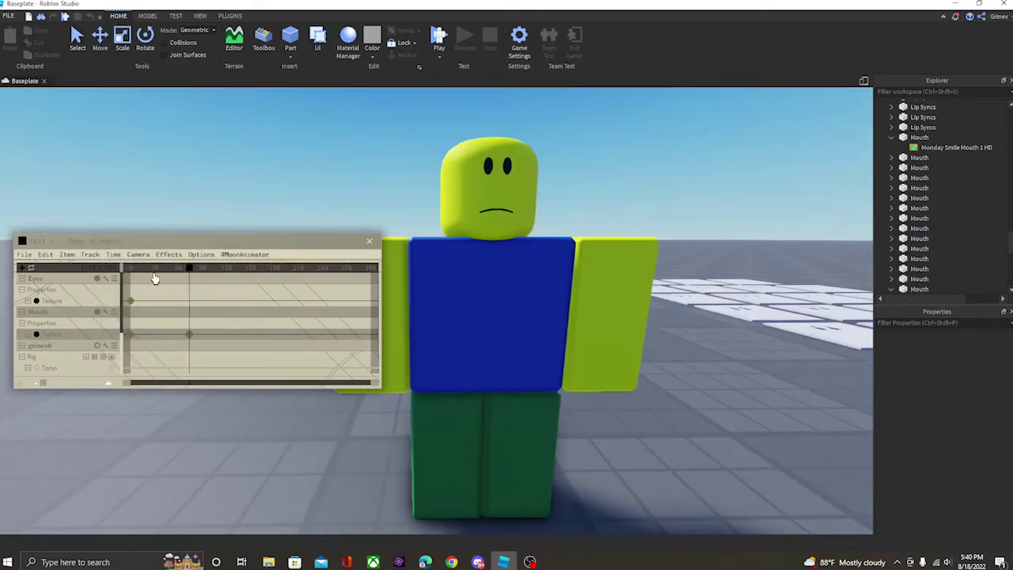
{"action": "left_click_drag", "start_coordinate": [189, 271], "coordinate": [189, 273]}
{"action": "key", "text": "space"}
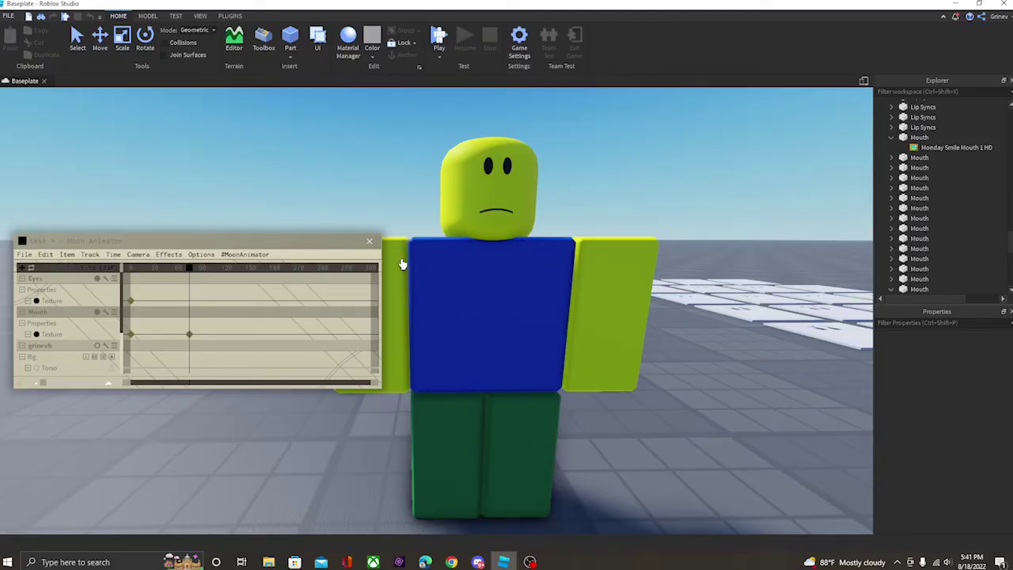
Select the closed-eyes decal among the eye boards and copy its Texture asset link
{"action": "key", "text": "s"}
{"action": "key", "text": "w"}
{"action": "right_click_drag", "start_coordinate": [402, 265], "coordinate": [402, 264]}
{"action": "key", "text": "d"}
{"action": "key", "text": "d"}
{"action": "key", "text": "e"}
{"action": "key", "text": "w"}
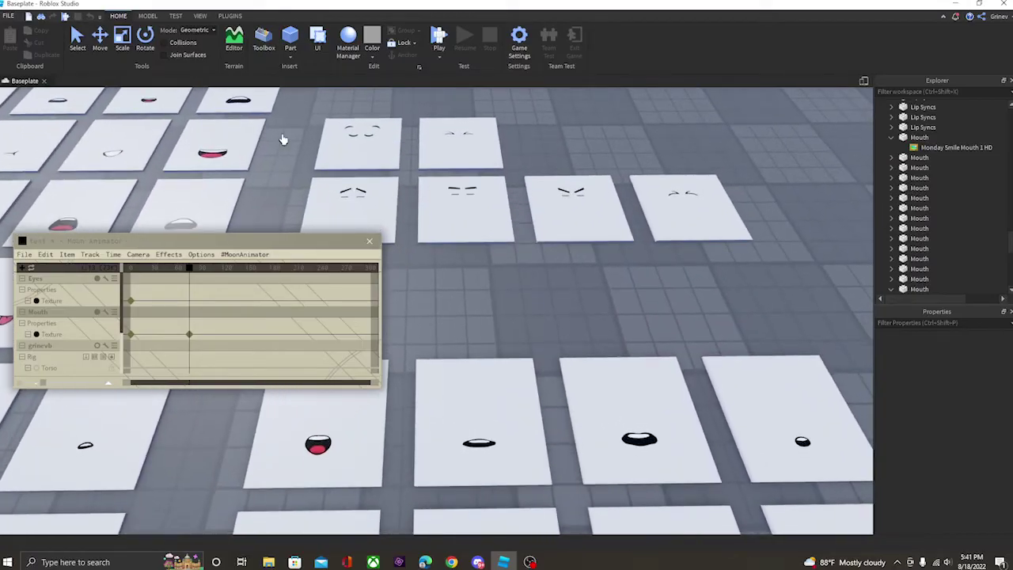
{"action": "left_click", "coordinate": [485, 141]}
{"action": "key", "text": "w"}
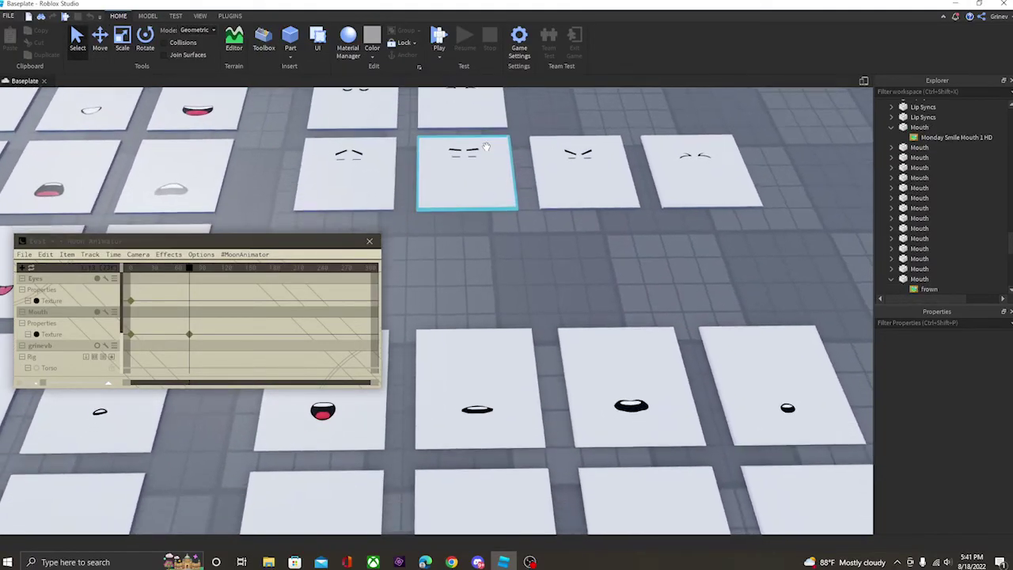
{"action": "left_click", "coordinate": [482, 148]}
{"action": "left_click", "coordinate": [974, 364]}
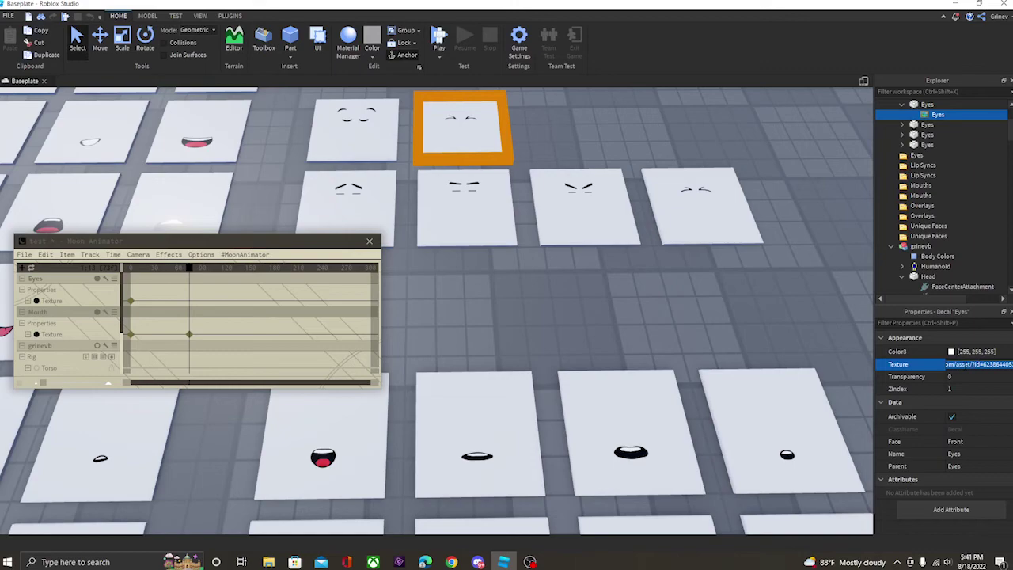
Add a keyframe at frame 73 to the Eyes Texture track and set its value to the copied closed-eyes link
{"action": "left_click", "coordinate": [560, 306]}
{"action": "right_click_drag", "start_coordinate": [561, 306], "coordinate": [560, 306]}
{"action": "key", "text": "s"}
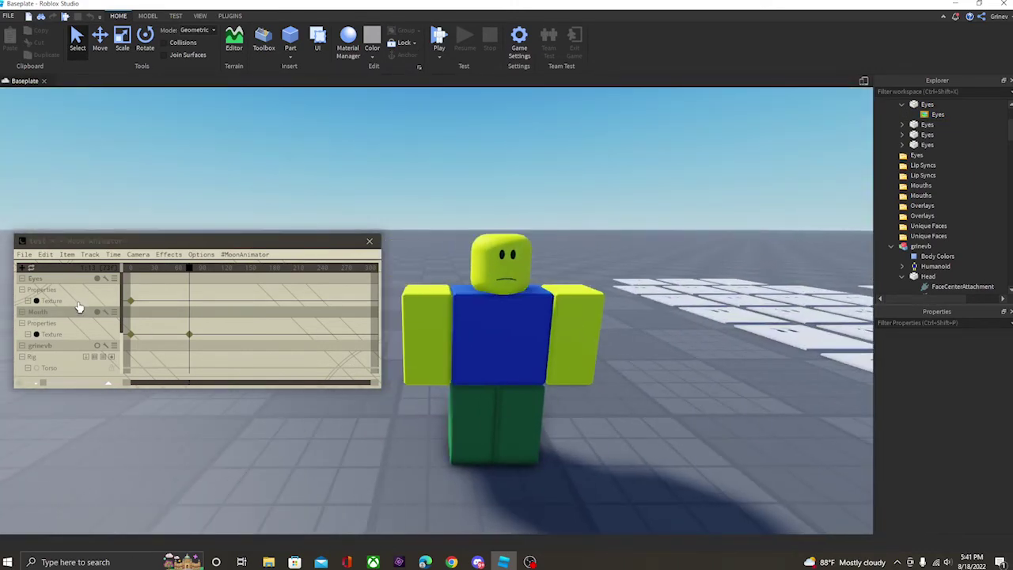
{"action": "left_click", "coordinate": [64, 300]}
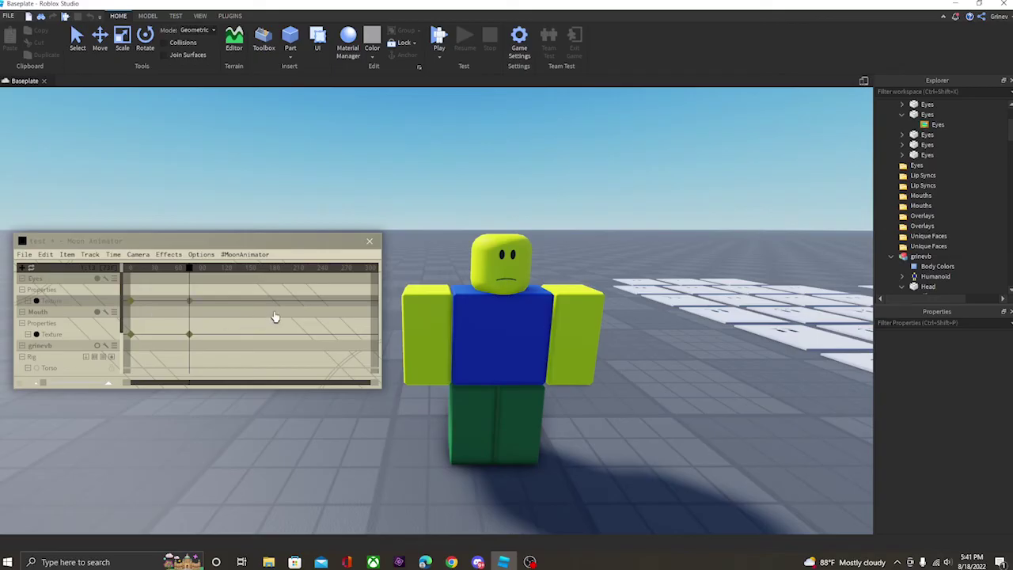
{"action": "left_click_drag", "start_coordinate": [235, 292], "coordinate": [177, 313]}
{"action": "key", "text": "7"}
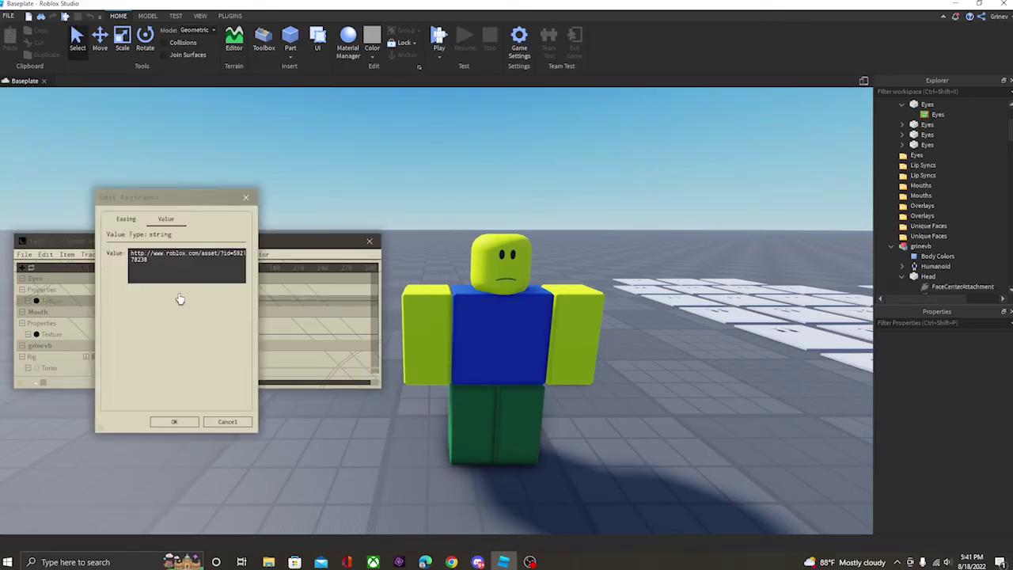
{"action": "key", "text": "ctrl+a"}
{"action": "key", "text": "ctrl+v"}
{"action": "left_click", "coordinate": [188, 422]}
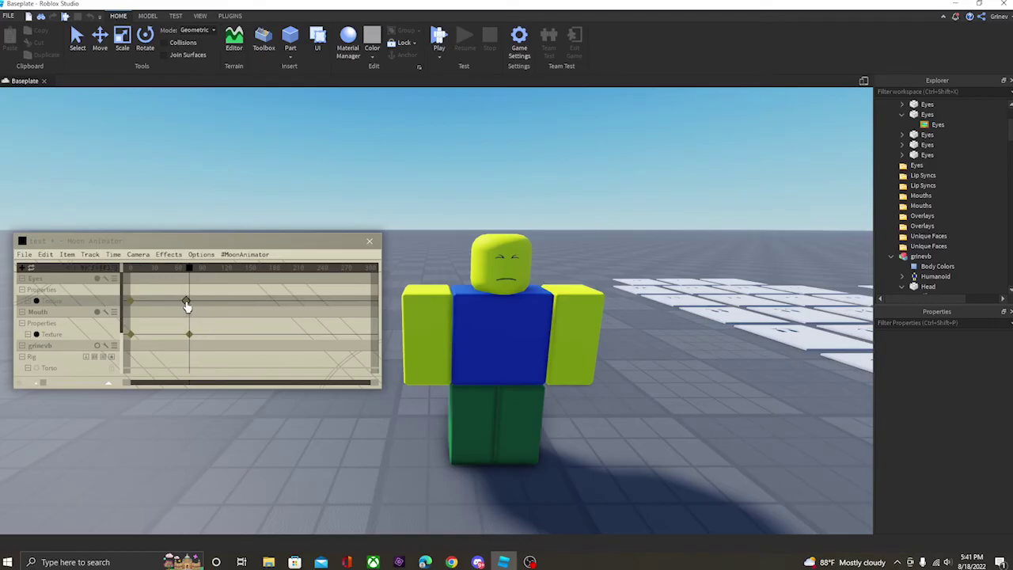
Move the closed-eyes keyframe slightly earlier and paste a copy of the frame 0 Eyes keyframe at frame 73
{"action": "left_click", "coordinate": [132, 301]}
{"action": "key", "text": "ctrl+c"}
{"action": "key", "text": "ctrl+v"}
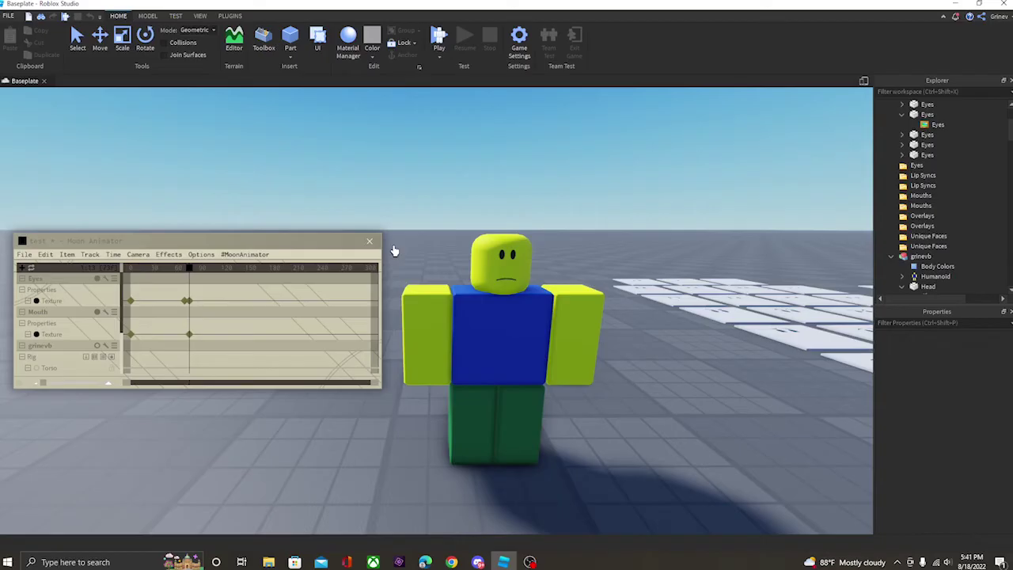
Move the pasted open-eyes keyframe to about frame 81 and play back the blink on the character's face
{"action": "right_click_drag", "start_coordinate": [394, 250], "coordinate": [395, 249]}
{"action": "key", "text": "w"}
{"action": "key", "text": "q"}
{"action": "key", "text": "e"}
{"action": "mouse_move", "coordinate": [190, 303]}
{"action": "left_mouse_down"}
{"action": "mouse_move", "coordinate": [204, 308]}
{"action": "mouse_move", "coordinate": [189, 304]}
{"action": "left_mouse_up"}
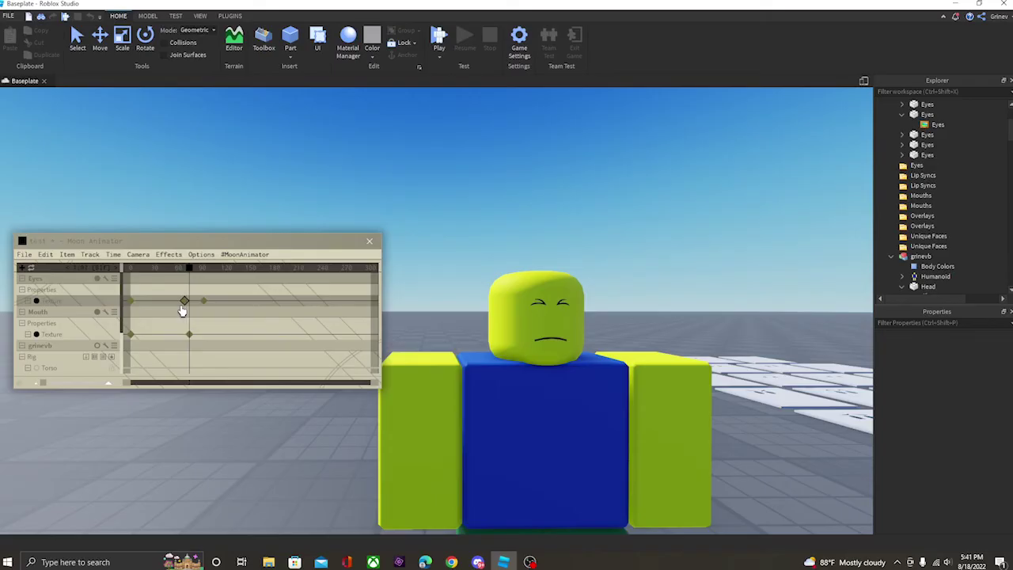
{"action": "left_click_drag", "start_coordinate": [206, 302], "coordinate": [198, 306]}
{"action": "left_click_drag", "start_coordinate": [187, 270], "coordinate": [178, 270]}
{"action": "key", "text": "space"}
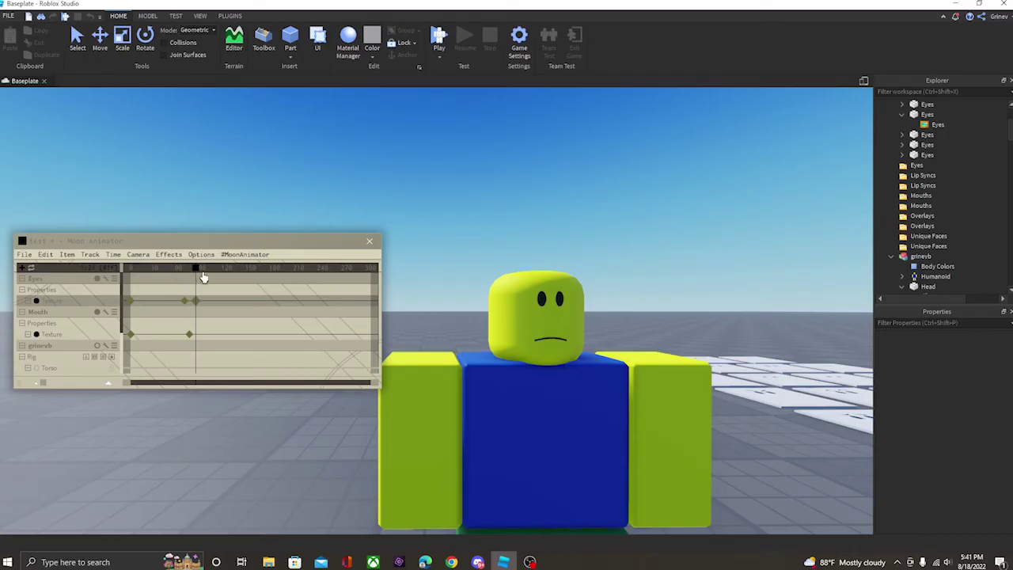
Move the open-eyes keyframe on the Eyes Texture track earlier to about frame 75 and play back the shortened blink
{"action": "left_click_drag", "start_coordinate": [196, 270], "coordinate": [176, 280]}
{"action": "left_click", "coordinate": [214, 299]}
{"action": "key", "text": "space"}
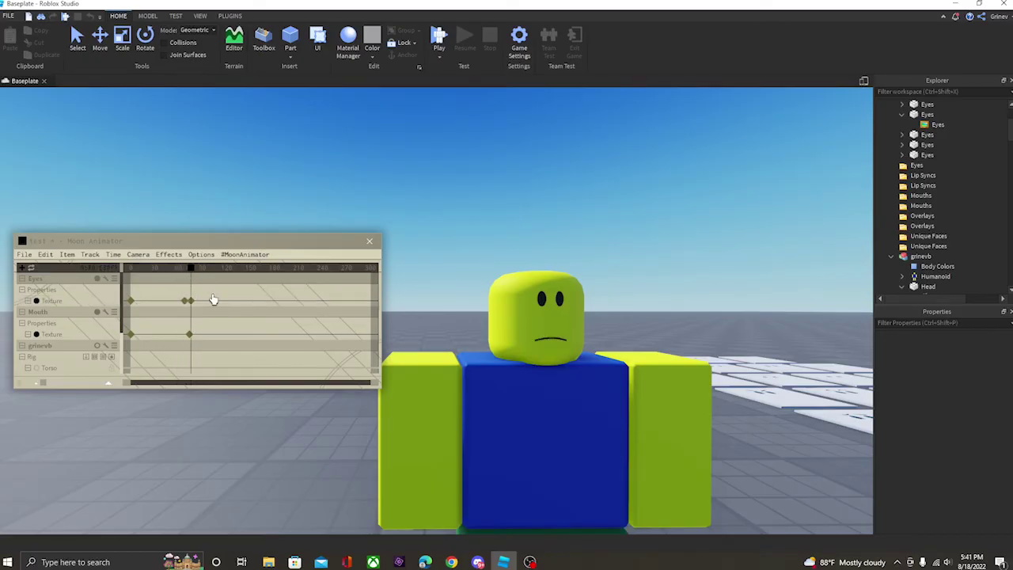
{"action": "left_click_drag", "start_coordinate": [196, 270], "coordinate": [177, 271]}
{"action": "right_click_drag", "start_coordinate": [627, 215], "coordinate": [628, 219]}
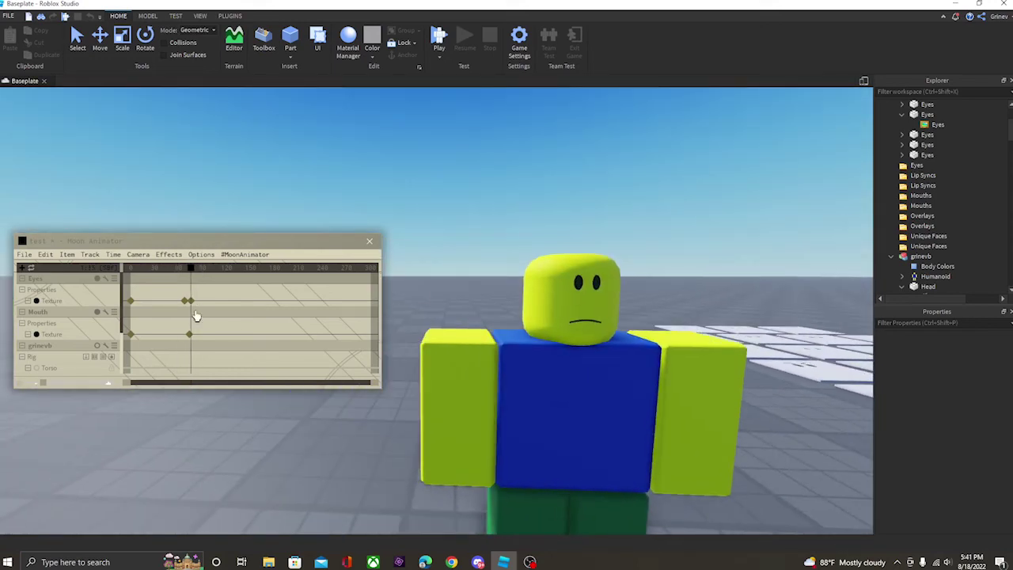
Paste a copy of the two blink keyframes between frames 0 and 30 on the Eyes Texture track and play back the animation
{"action": "left_click_drag", "start_coordinate": [210, 282], "coordinate": [125, 277]}
{"action": "key", "text": "ctrl+v"}
{"action": "key", "text": "space"}
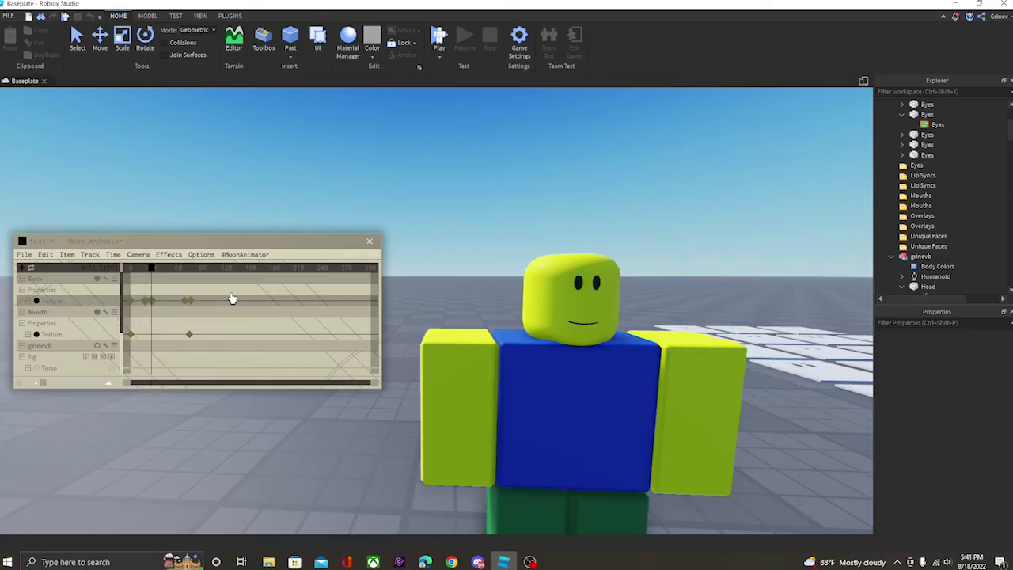
{"action": "left_click_drag", "start_coordinate": [187, 270], "coordinate": [128, 271]}
{"action": "key", "text": "space"}
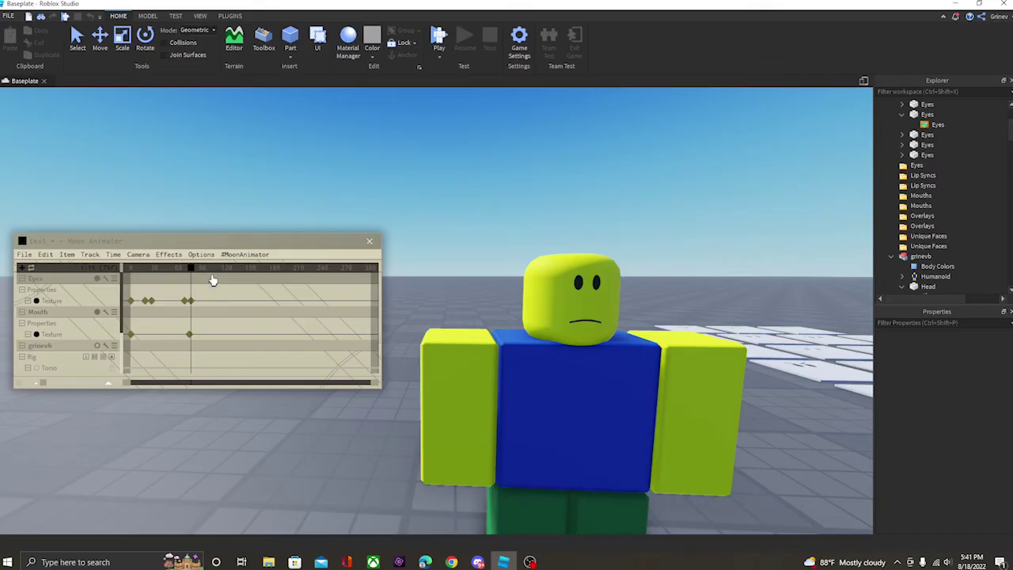
Close the Moon Animator window for the face animation
{"action": "scroll", "coordinate": [241, 221], "scroll_direction": "down", "scroll_amount": 5}
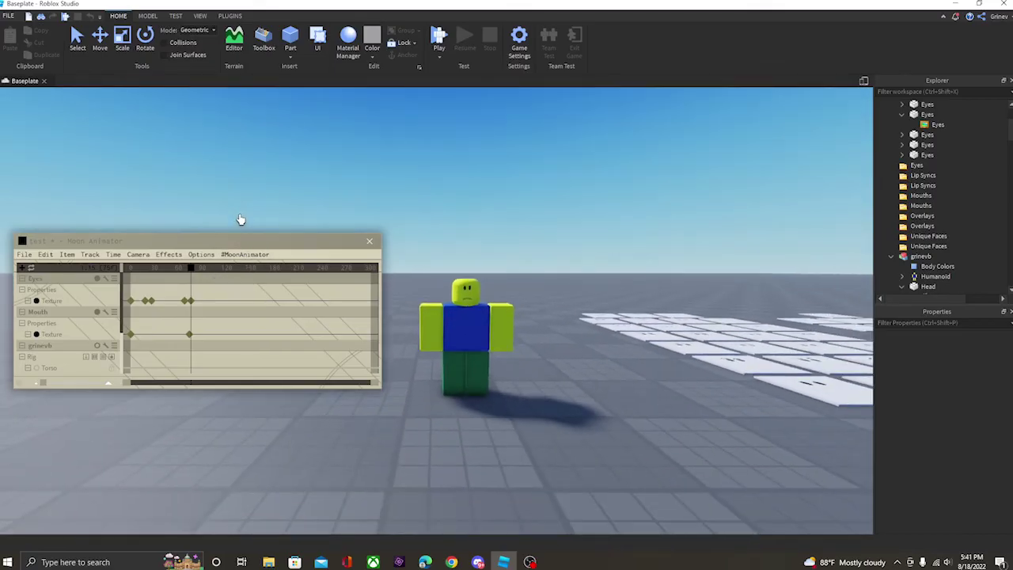
{"action": "left_click", "coordinate": [369, 241]}
{"action": "left_click", "coordinate": [372, 282]}
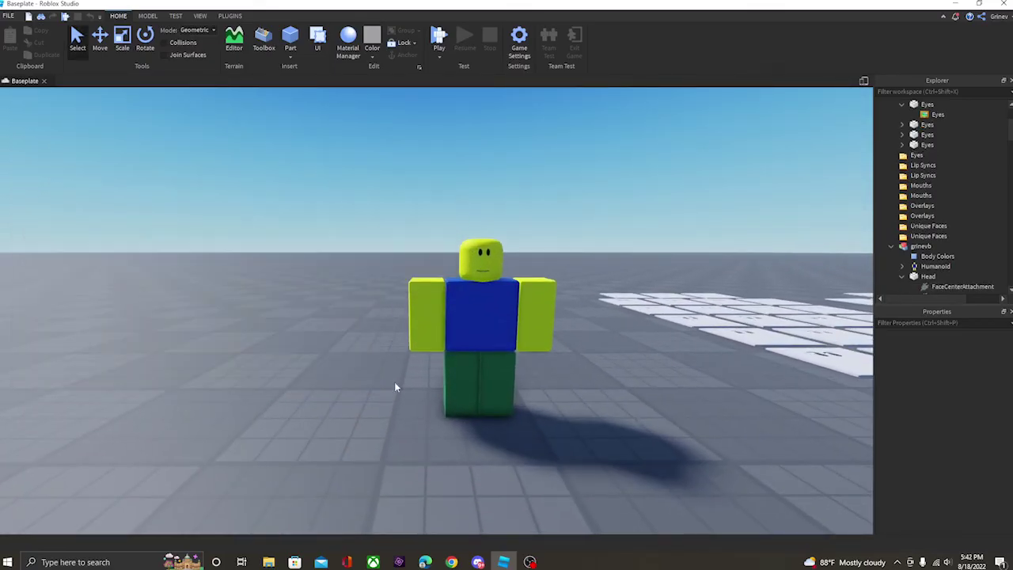
Examine the full layout of face decal boards beside the character from farther away and from different angles
{"action": "key", "text": "d"}
{"action": "right_click_drag", "start_coordinate": [422, 438], "coordinate": [422, 437]}
{"action": "key", "text": "s"}
{"action": "key", "text": "s"}
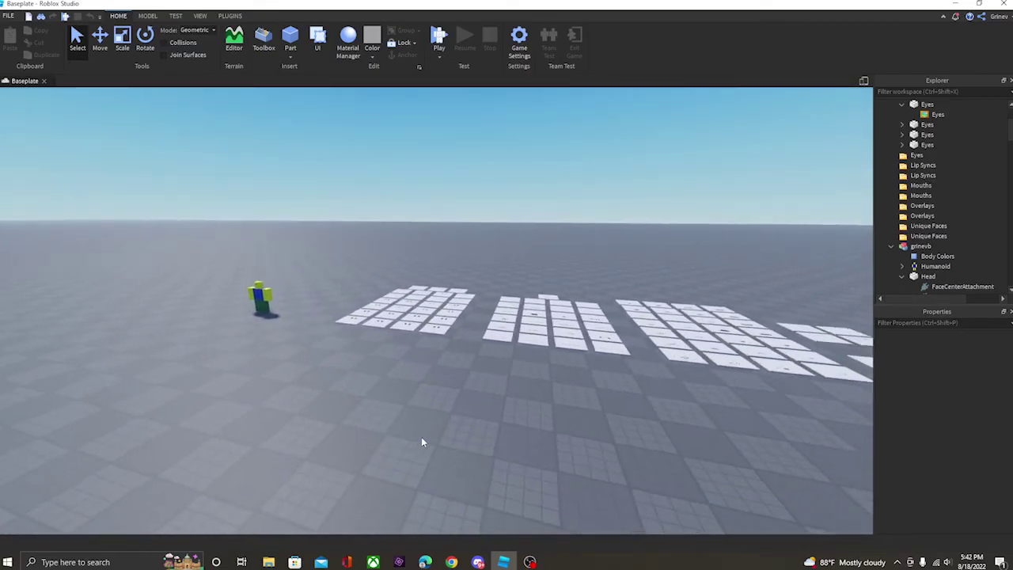
{"action": "key", "text": "s"}
{"action": "key", "text": "d"}
{"action": "key", "text": "e"}
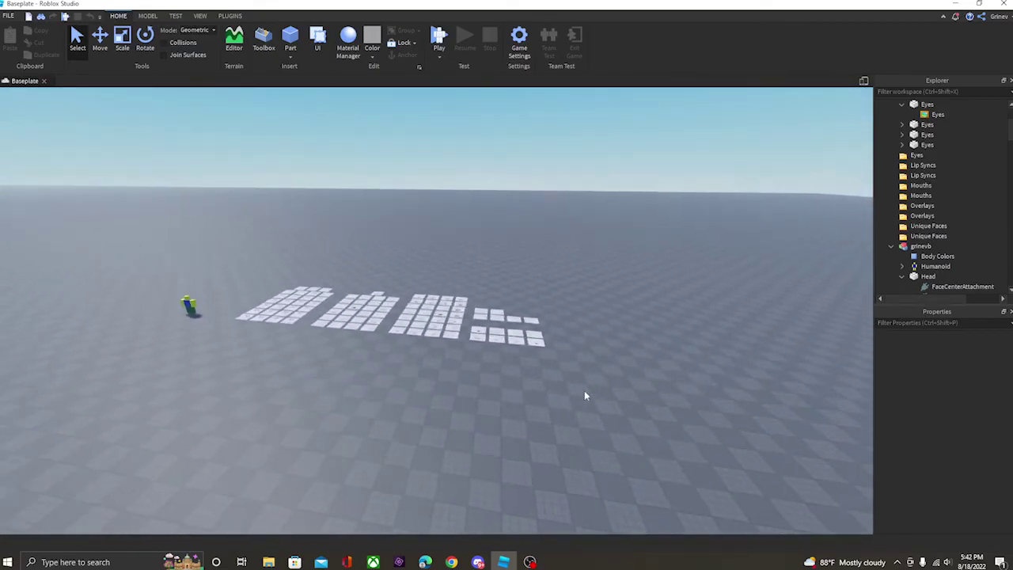
{"action": "right_click_drag", "start_coordinate": [599, 411], "coordinate": [599, 411]}
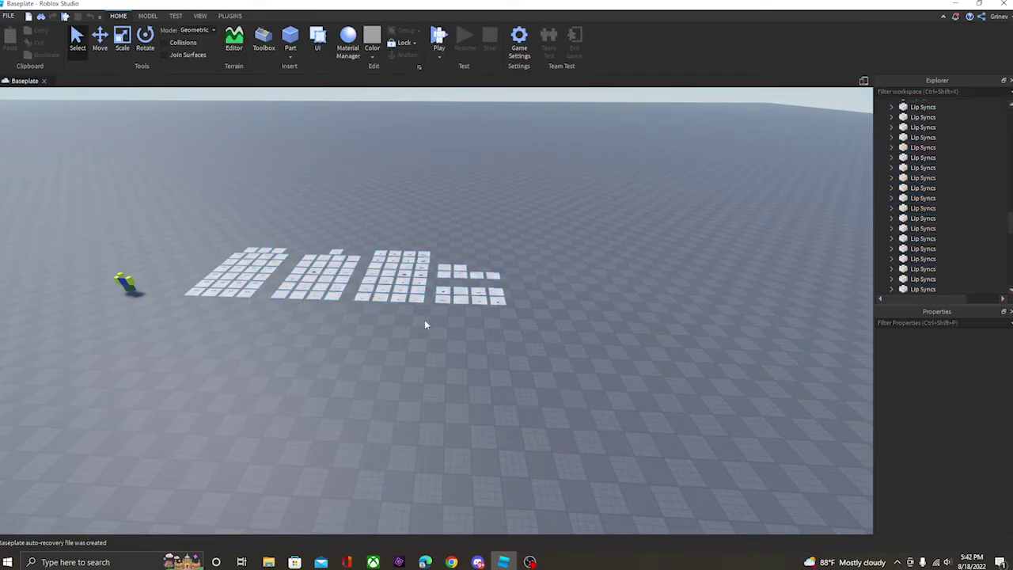
{"action": "right_click_drag", "start_coordinate": [425, 324], "coordinate": [245, 298]}
{"action": "key", "text": "a"}
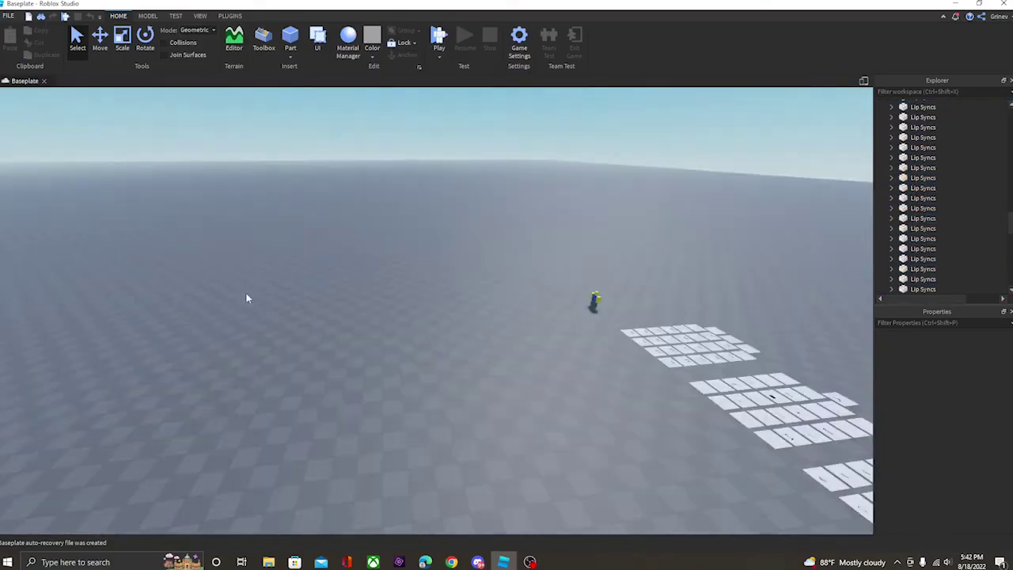